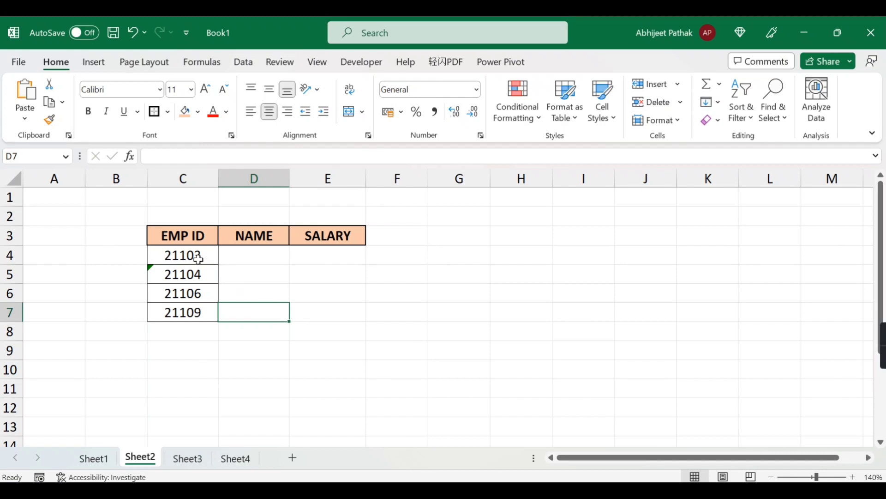
- Review the employee IDs on Sheet1 and the empty name and salary cells of the Sheet2 table
click(198, 260)
click(93, 462)
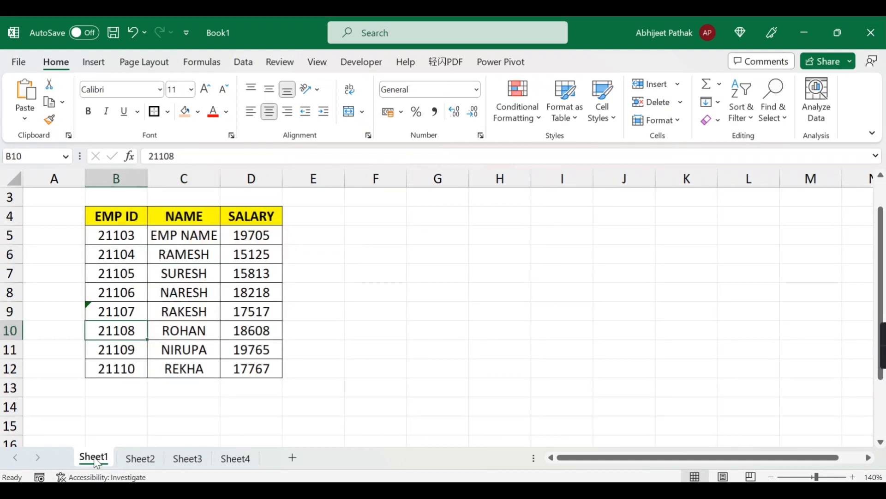
drag(124, 216, 129, 364)
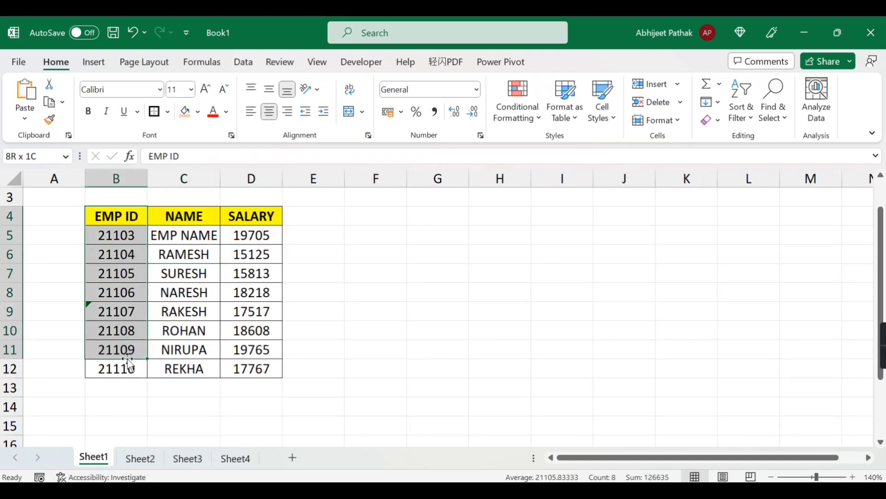
key(ctrl+Page_Down)
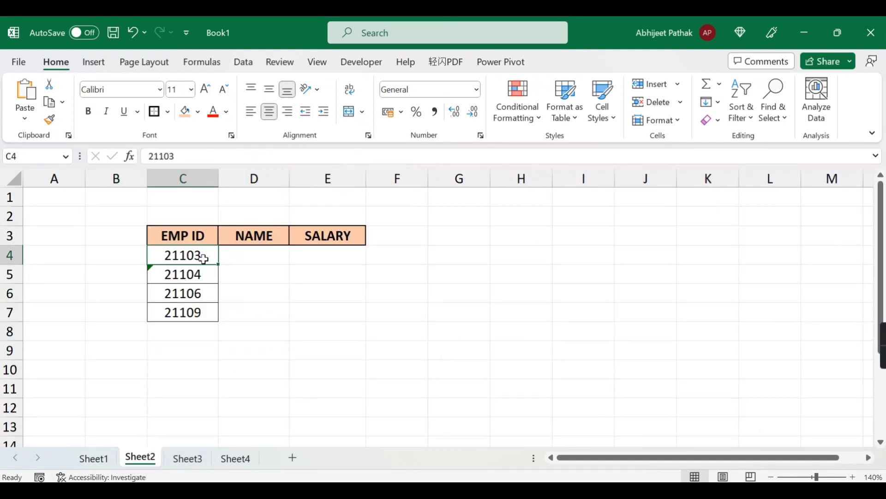
click(261, 256)
click(344, 257)
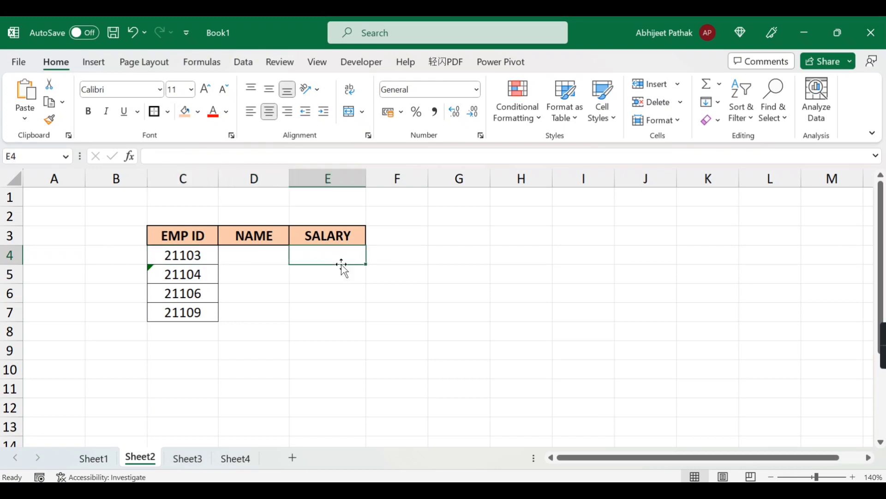
click(268, 257)
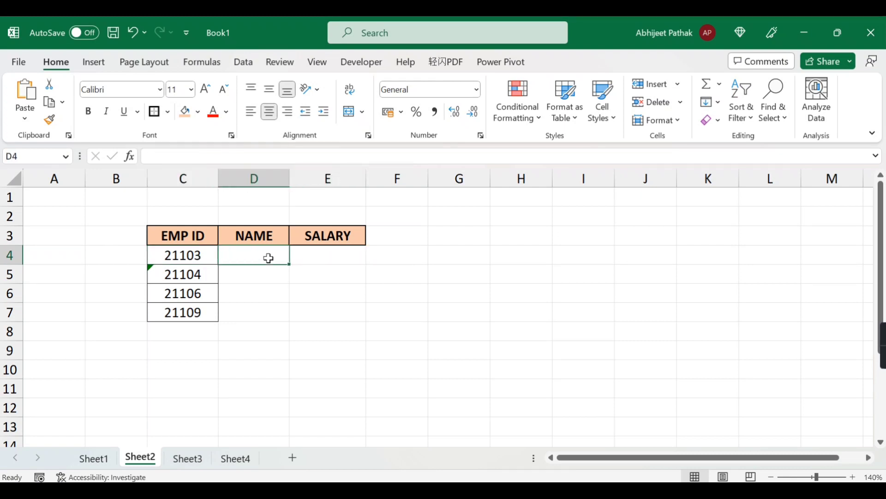
drag(268, 258, 263, 311)
drag(259, 253, 331, 260)
text(=VLOOKUP()
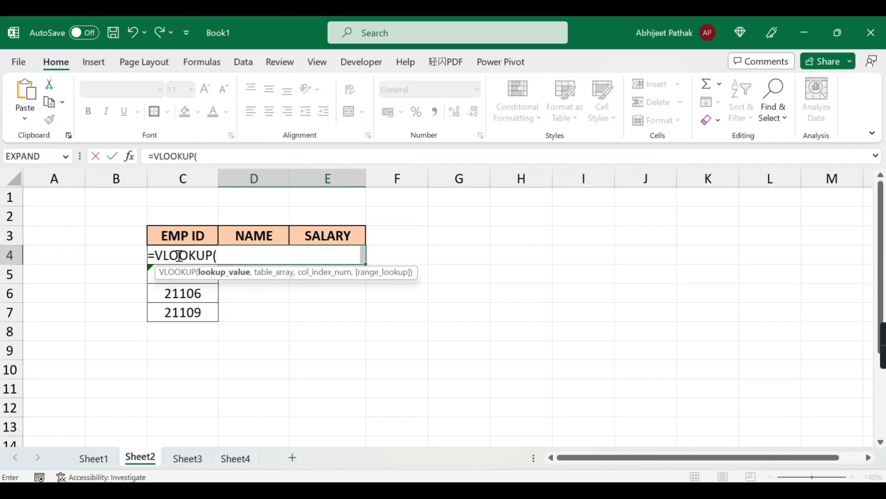
key(Escape)
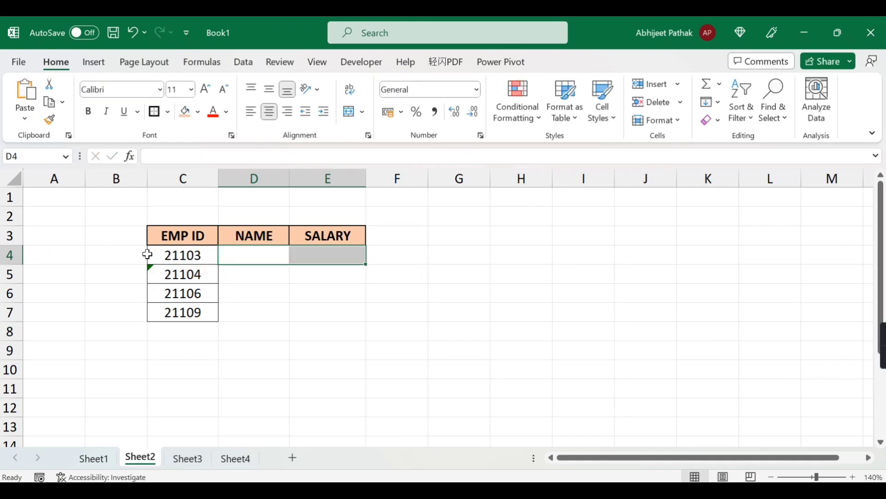
click(259, 255)
- Move the Sheet2 employee table C3:E7 up one row so it starts at C2
drag(199, 240, 339, 315)
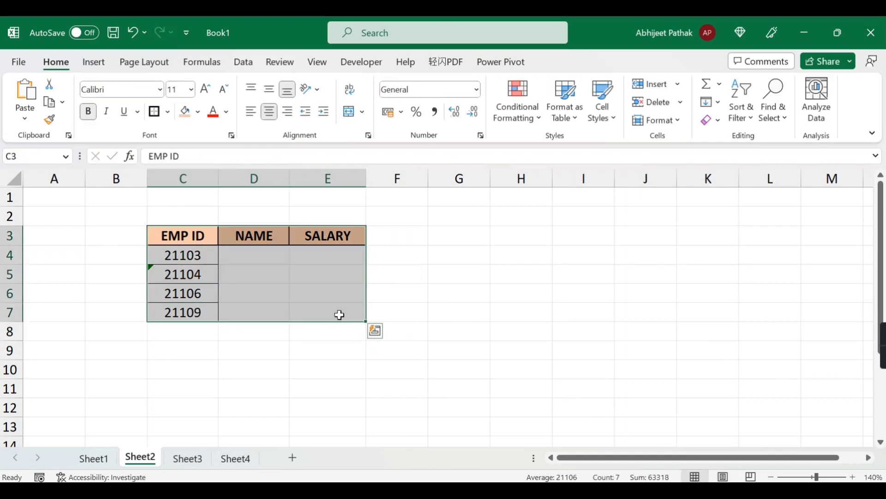
key(ctrl+c)
click(196, 216)
key(Return)
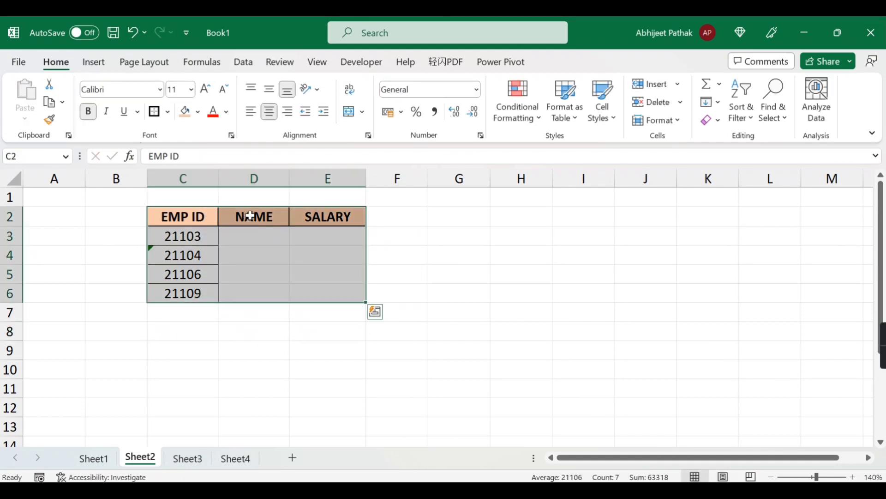
- Start a VLOOKUP formula across D3:E3 with lookup value C3 and the absolute table range Sheet1!$B$4:$D$12
click(249, 233)
drag(250, 234, 339, 230)
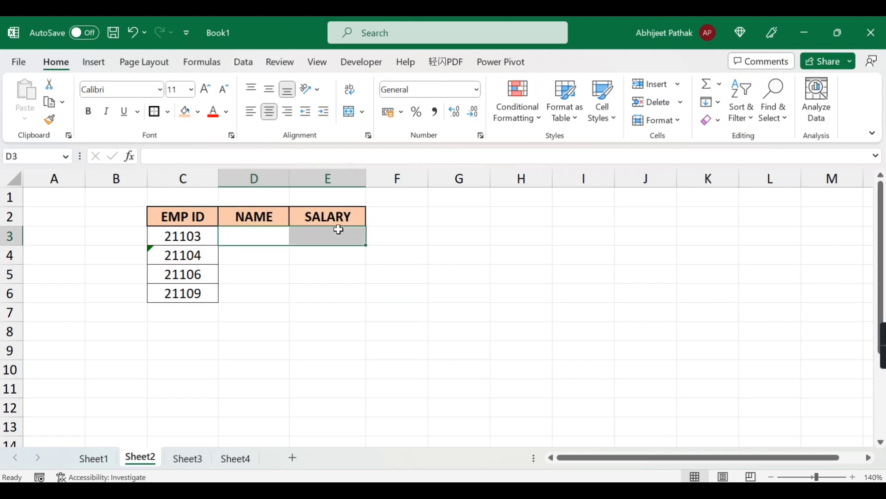
text(=VLOOKUP()
key(Left)
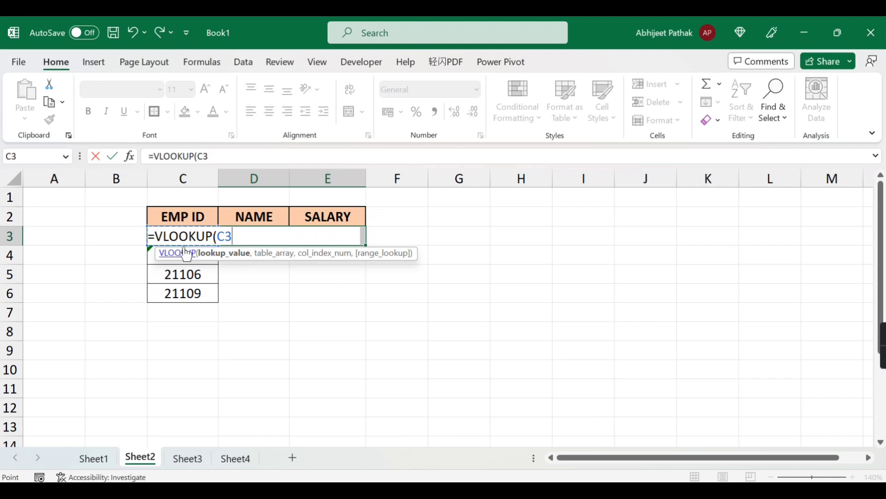
text(,)
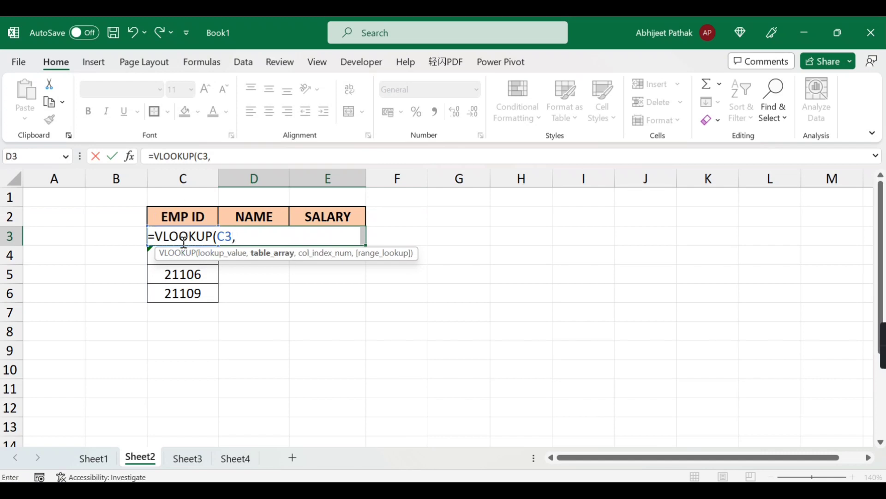
click(105, 460)
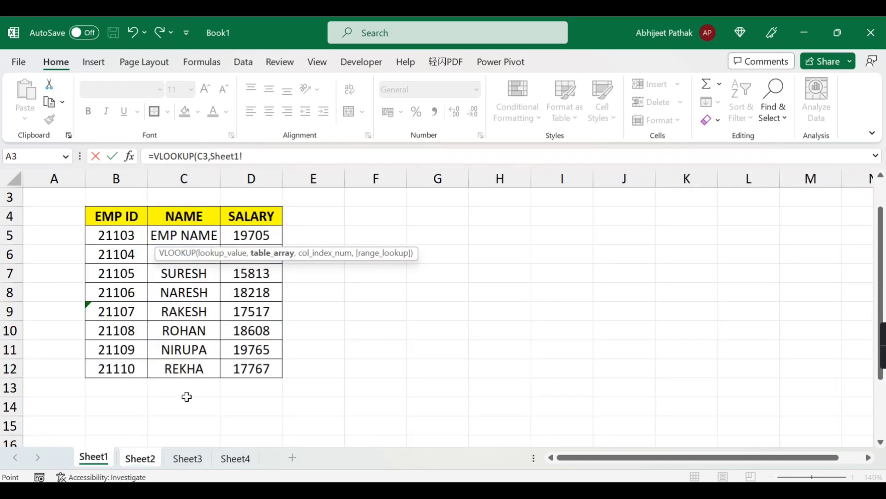
drag(120, 214, 248, 364)
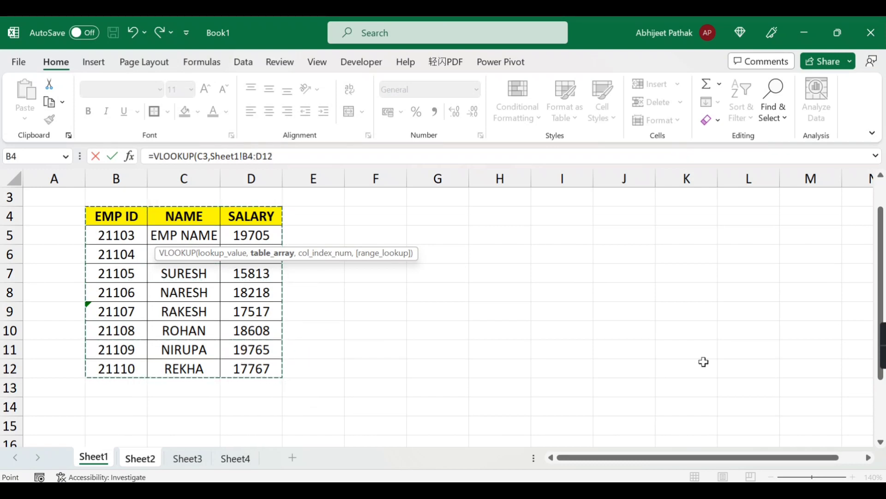
key(F4)
text(,)
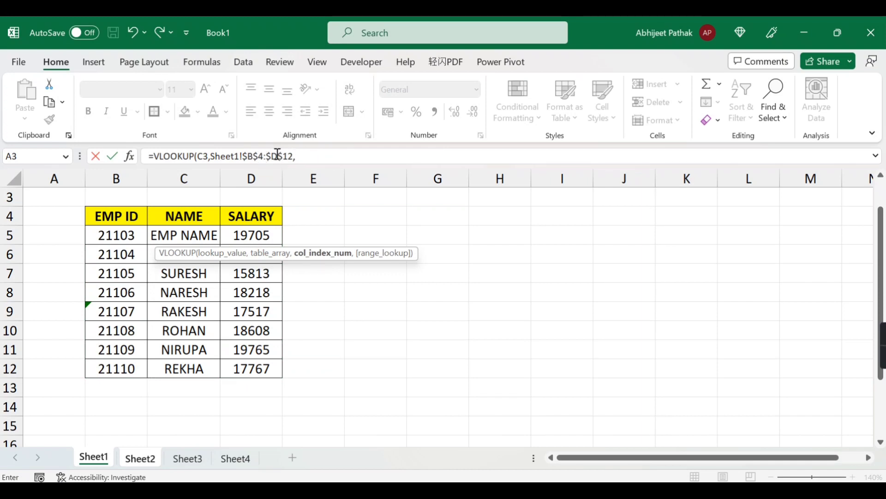
- Complete the VLOOKUP with column indexes {2,3} and exact match 0, and fit column D to its contents
click(315, 157)
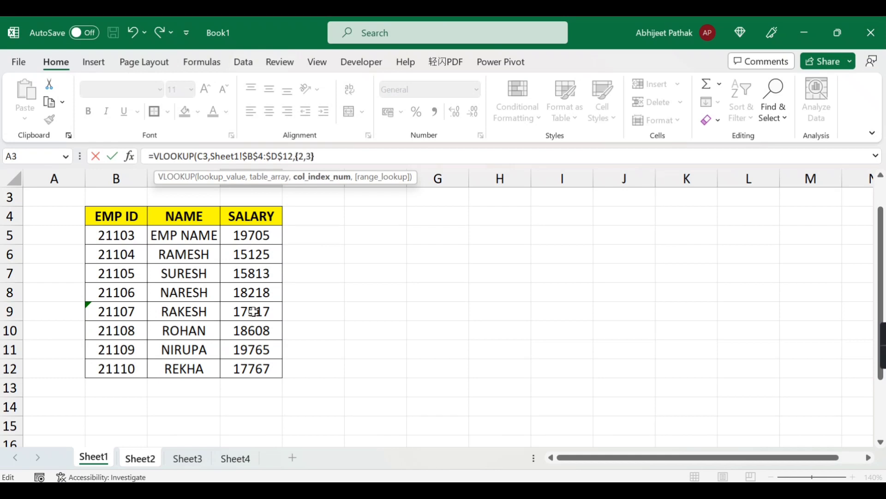
text(,0)
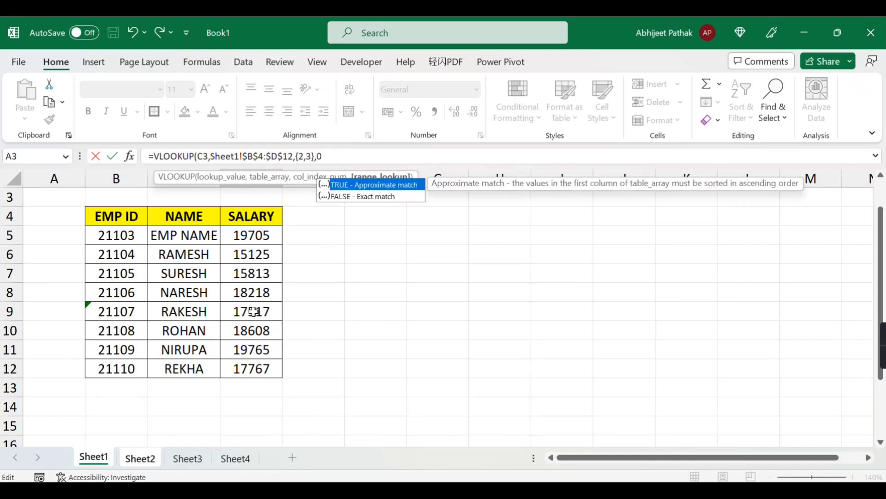
text())
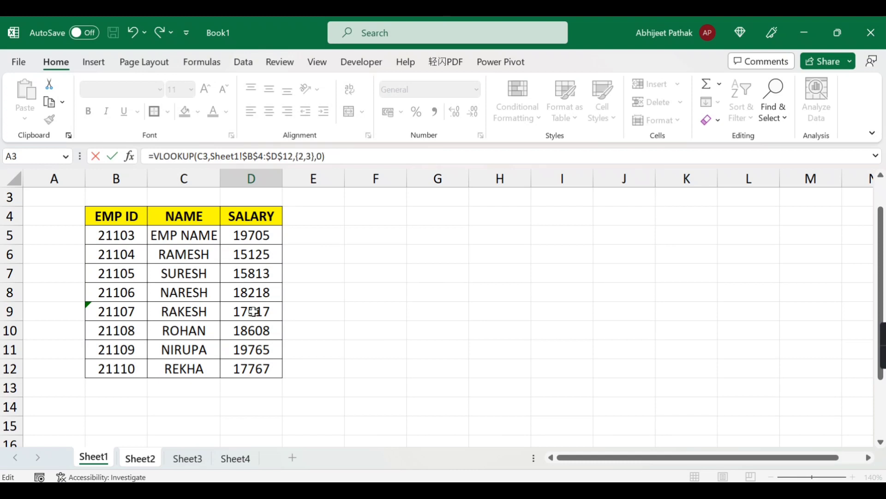
key(Return)
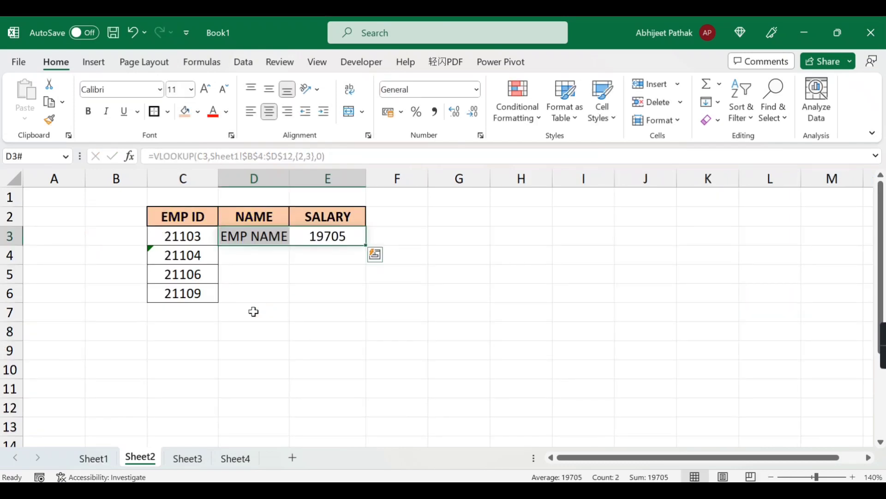
double_click(290, 178)
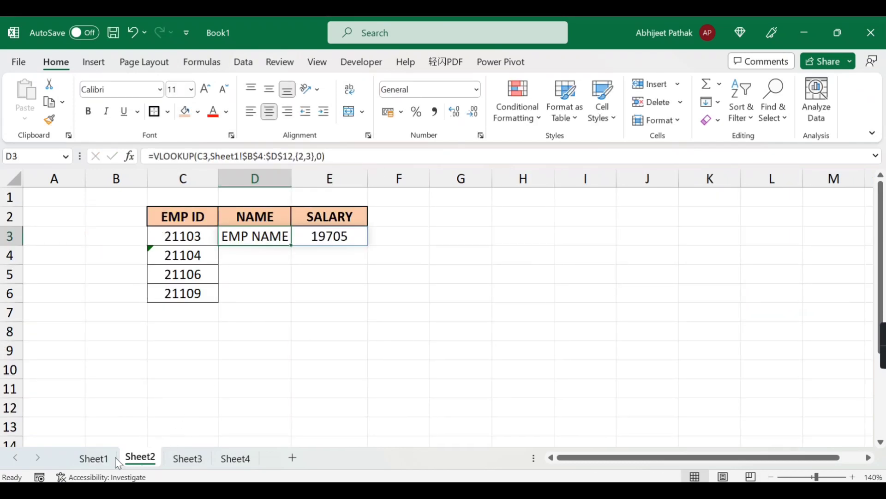
- Replace the EMP NAME placeholder in cell C5 of Sheet1 with an employee's name
click(104, 460)
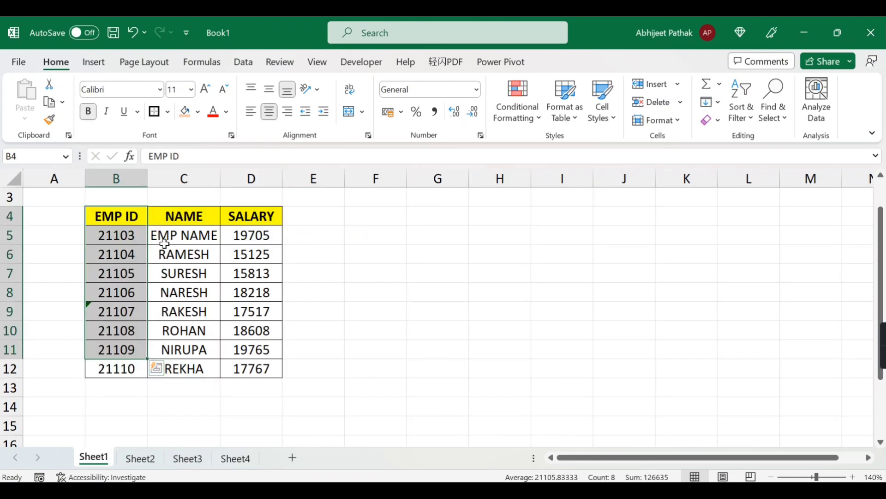
click(202, 235)
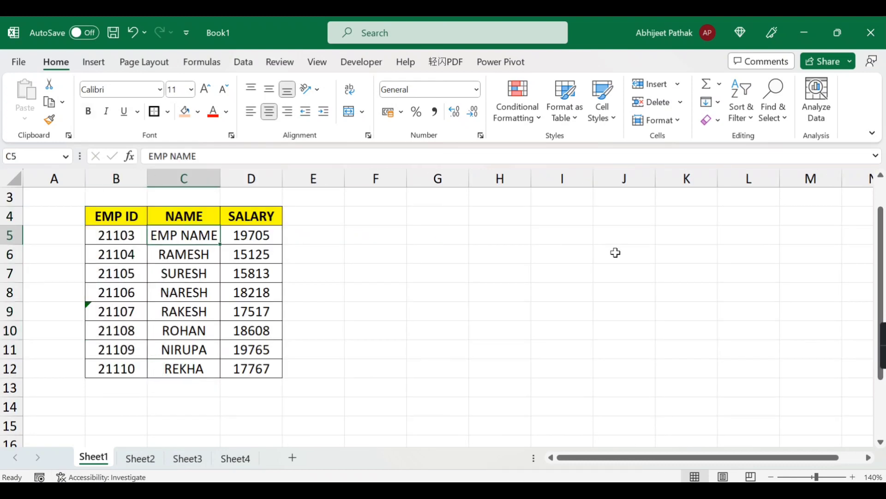
text(RAJ)
key(BackSpace)
key(BackSpace)
key(BackSpace)
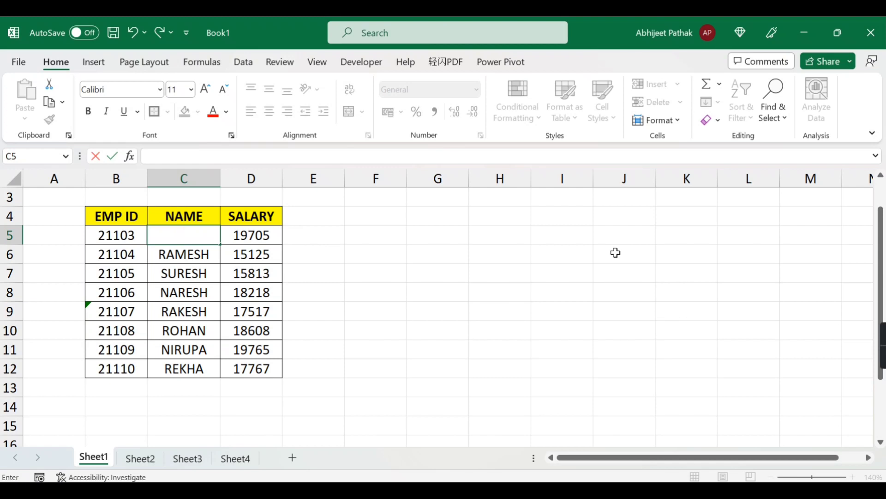
text(RANJAN)
key(Return)
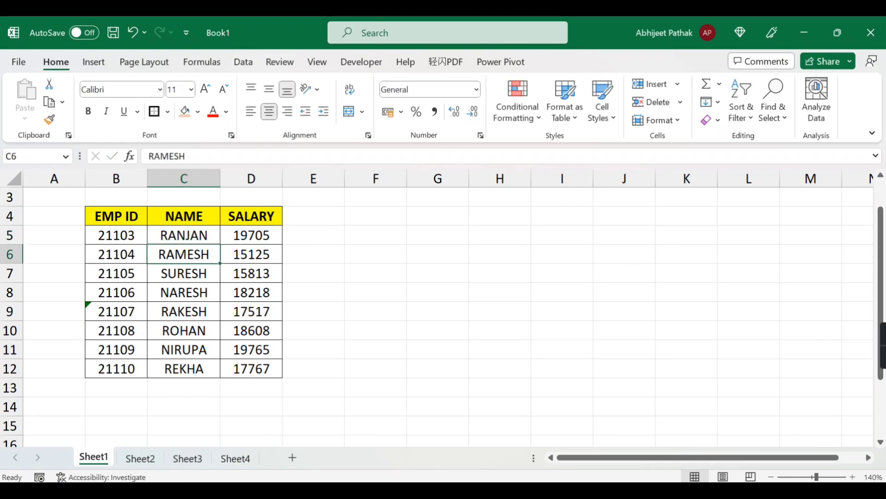
- Fill the VLOOKUP formula on Sheet2 from D3 down to D6
click(140, 458)
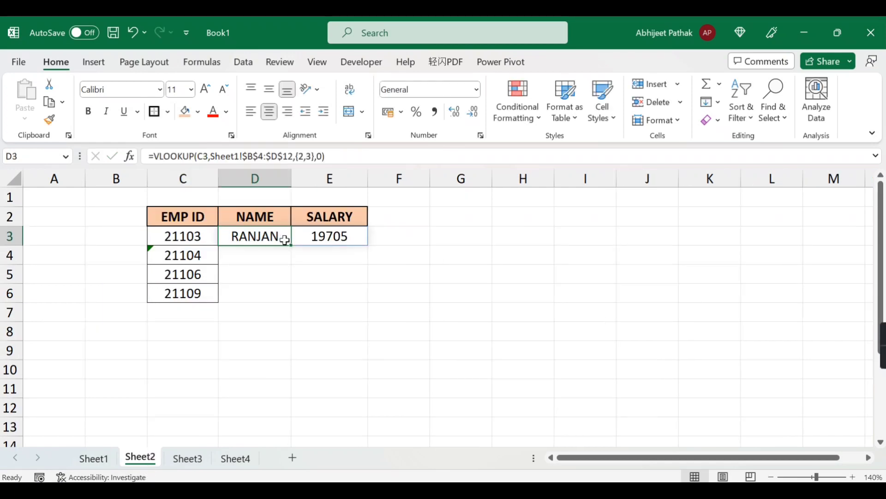
drag(290, 245, 286, 297)
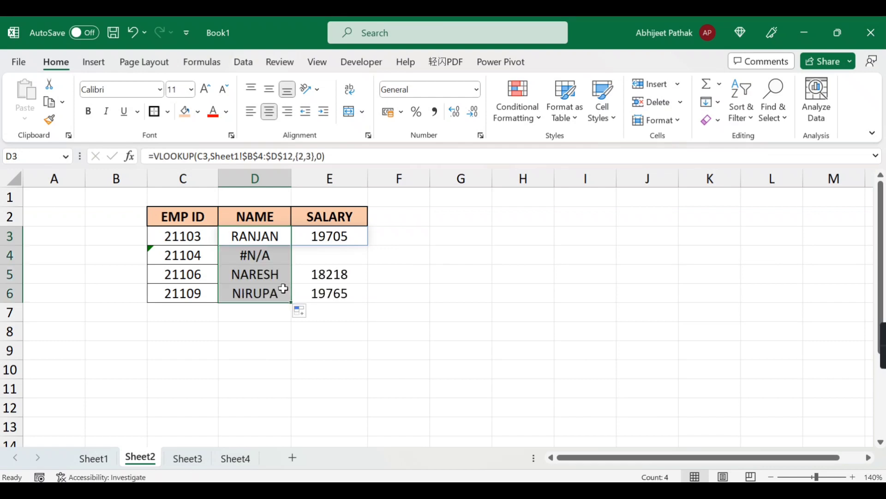
click(261, 239)
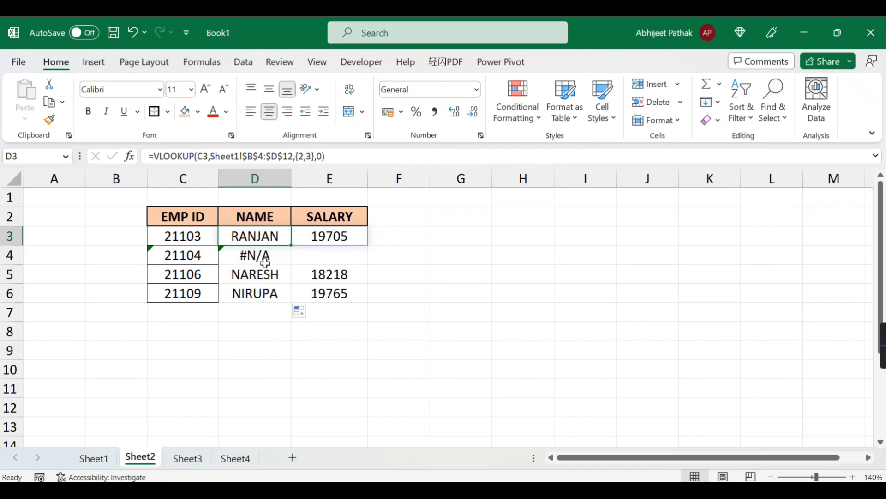
- Compare the employee ID in Sheet2's C4 with Sheet1's B6, and remove the centre alignment from Sheet2's C3:C6
click(195, 257)
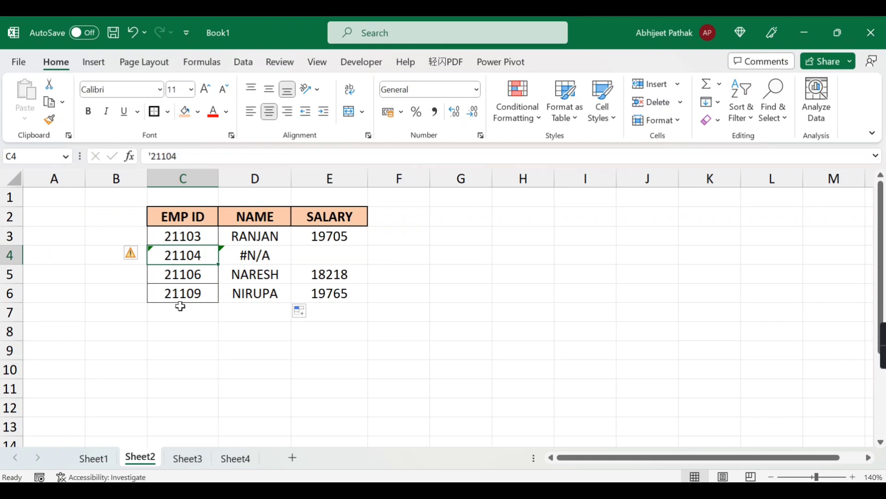
click(95, 458)
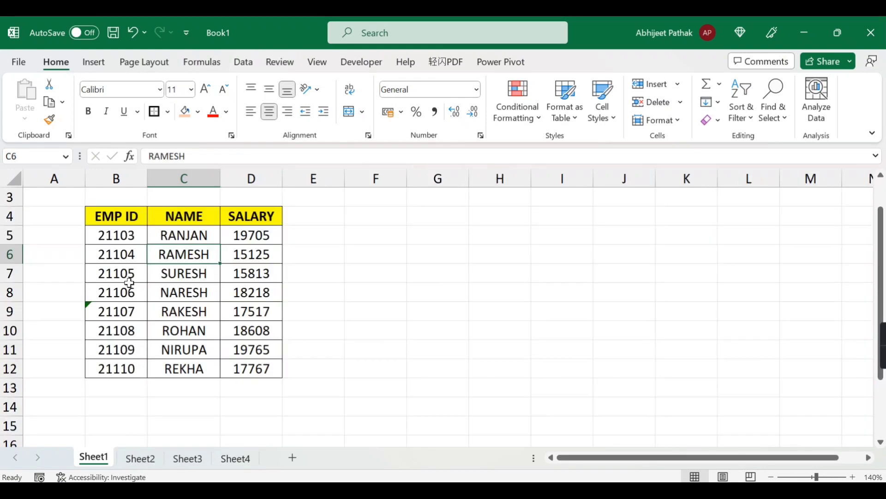
click(125, 255)
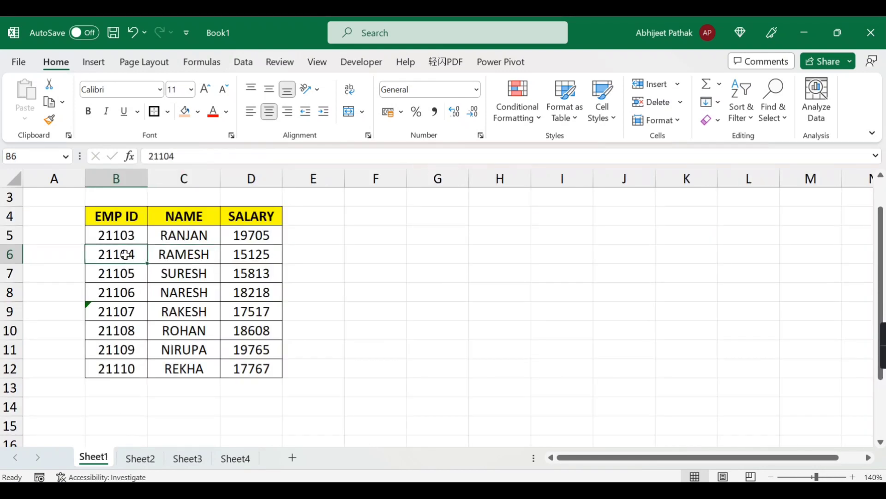
click(143, 458)
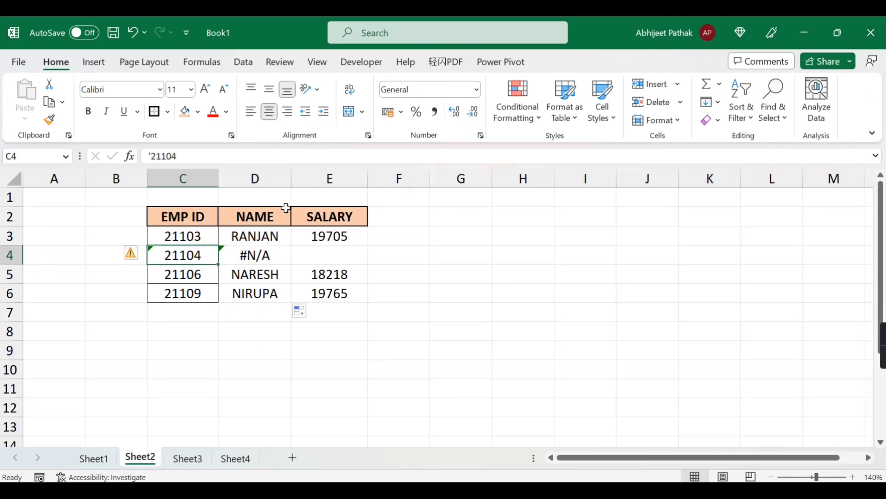
drag(194, 237, 195, 300)
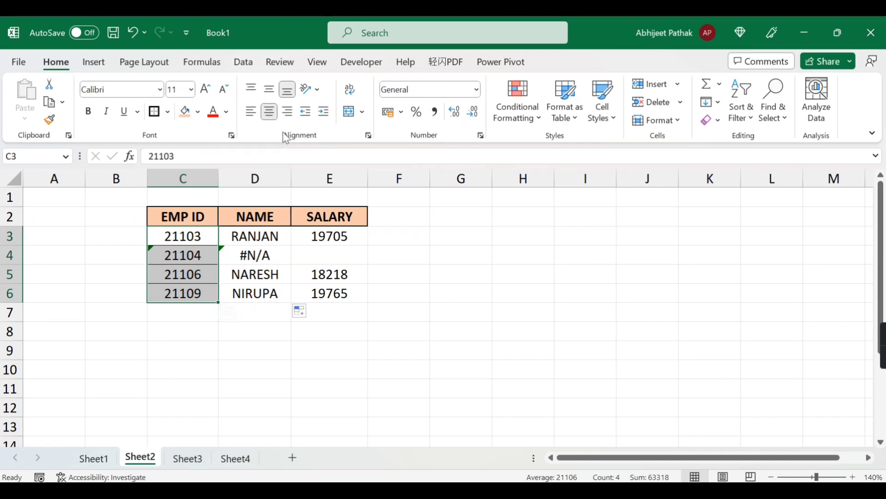
click(270, 116)
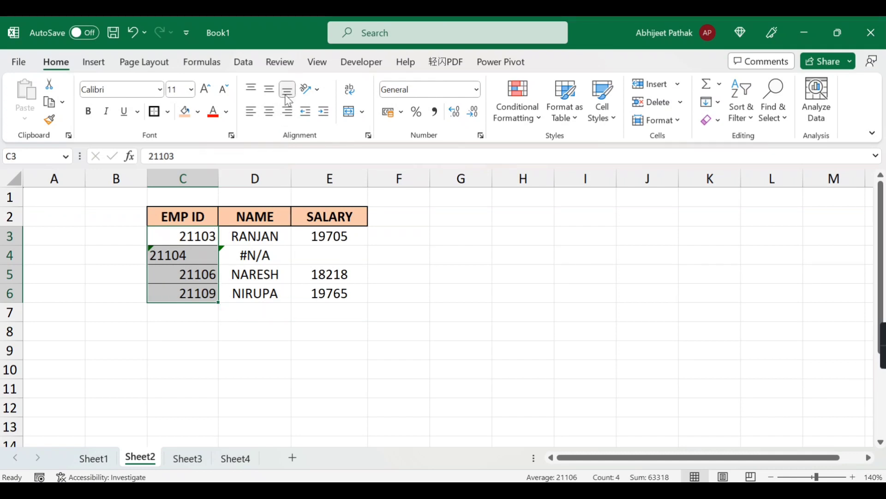
click(206, 236)
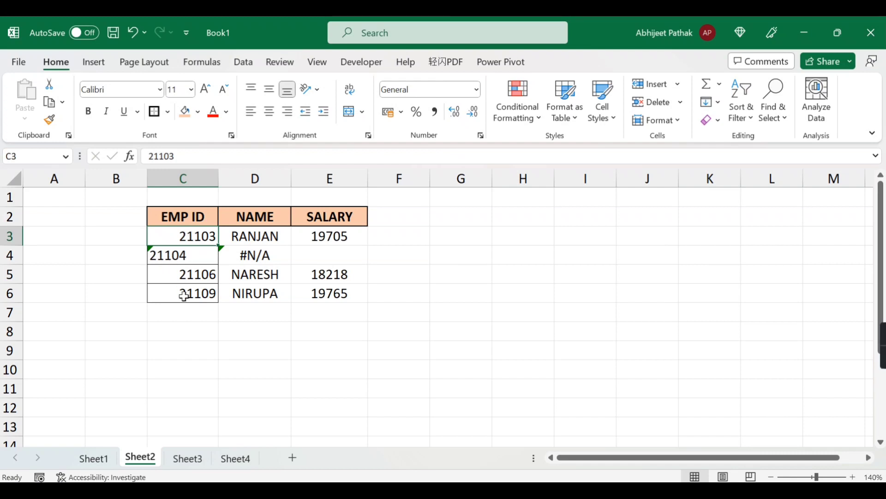
- Remove the centre alignment from the employee IDs in Sheet1's B5:B12 and check the ID in B6
click(95, 458)
drag(131, 235, 118, 366)
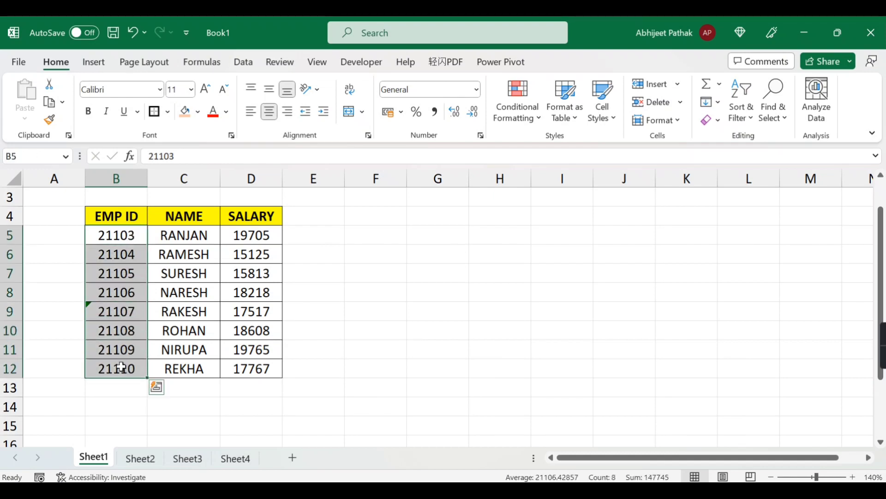
click(269, 111)
click(124, 241)
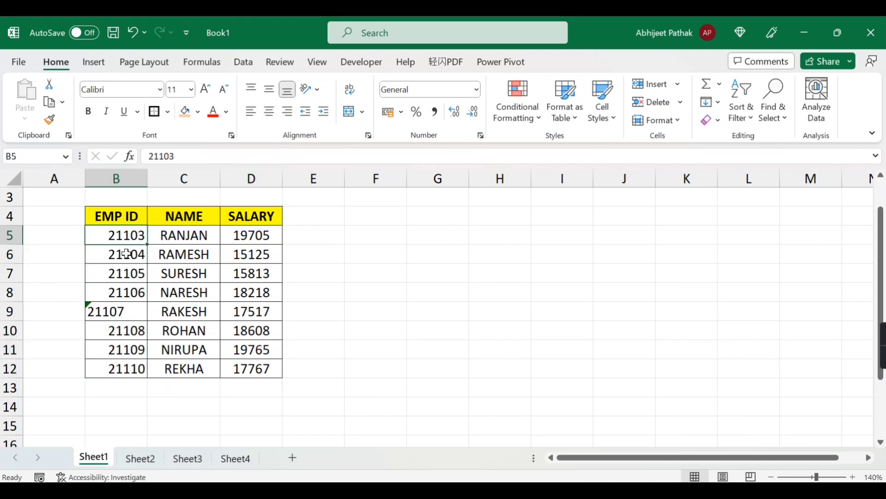
click(128, 254)
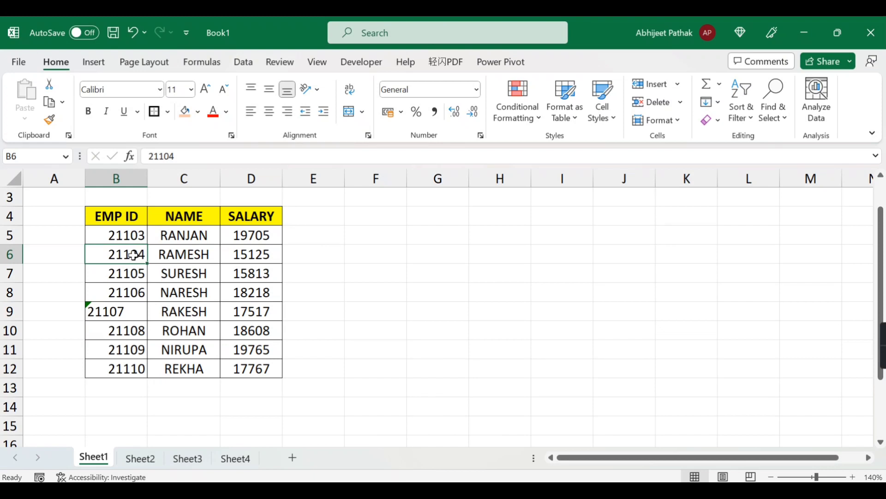
- Convert the employee ID stored as text in Sheet2's C4 to a number
click(142, 458)
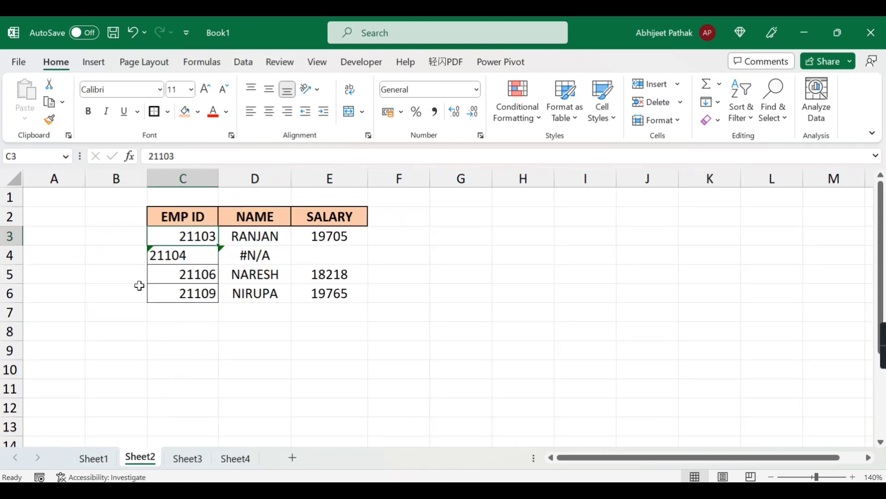
click(197, 257)
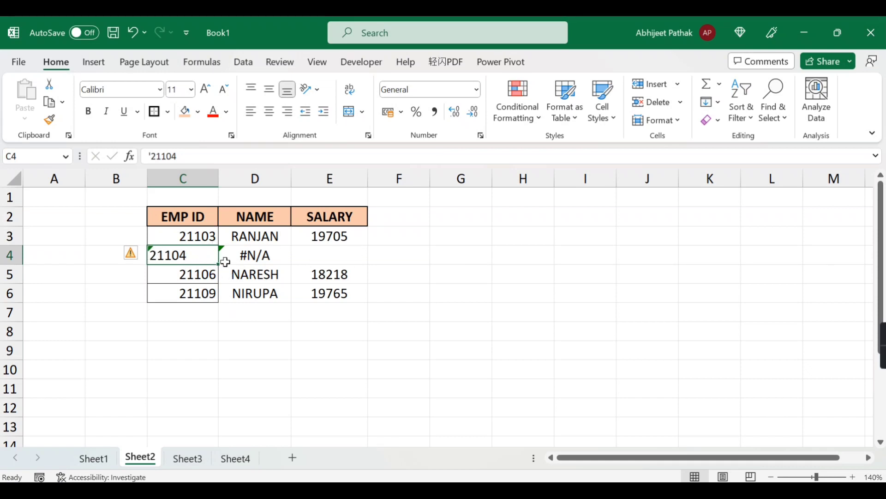
click(185, 279)
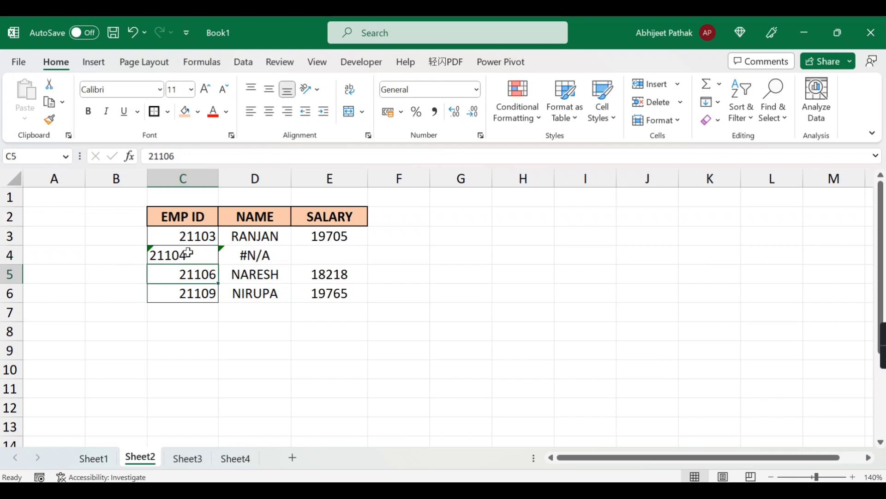
click(162, 259)
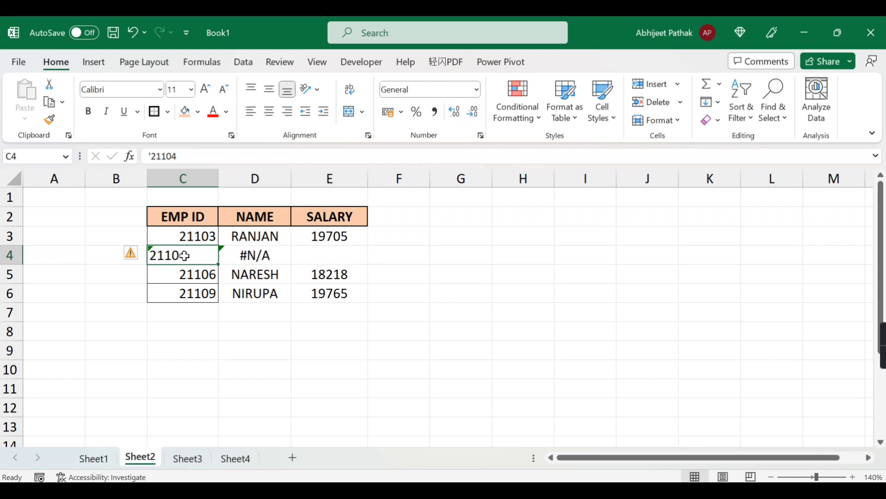
drag(184, 255, 185, 417)
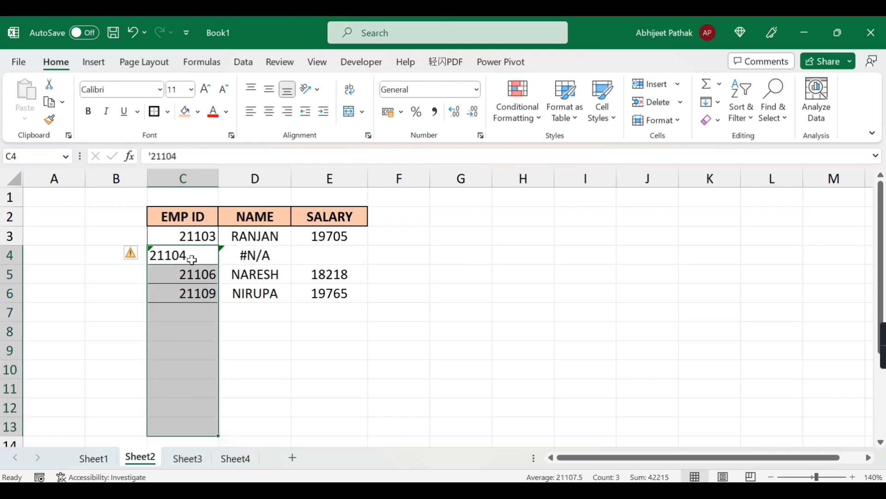
drag(192, 258, 196, 411)
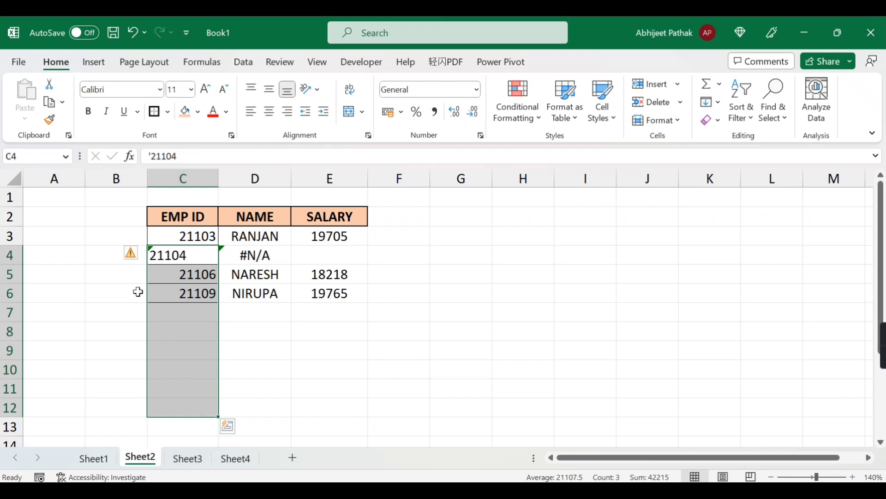
click(131, 253)
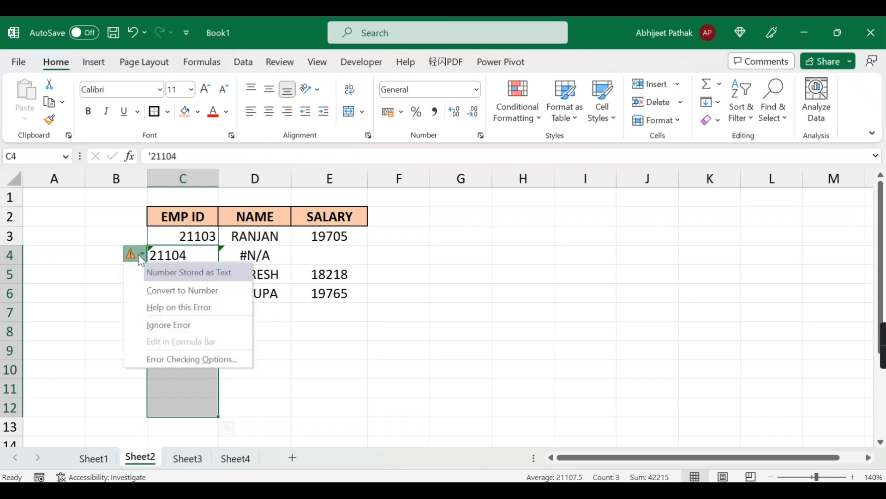
click(176, 296)
click(182, 254)
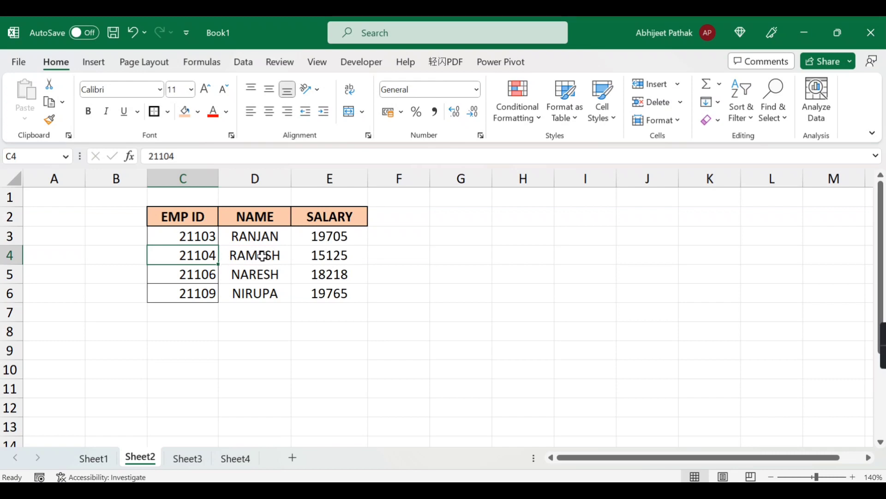
- Replace the employee ID in Sheet2's C5 with the ID listed in Sheet1's B9
click(94, 458)
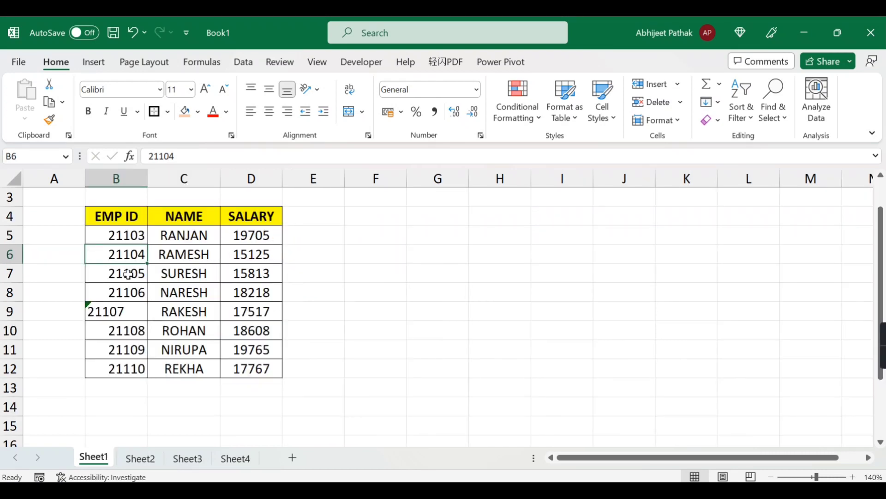
click(147, 457)
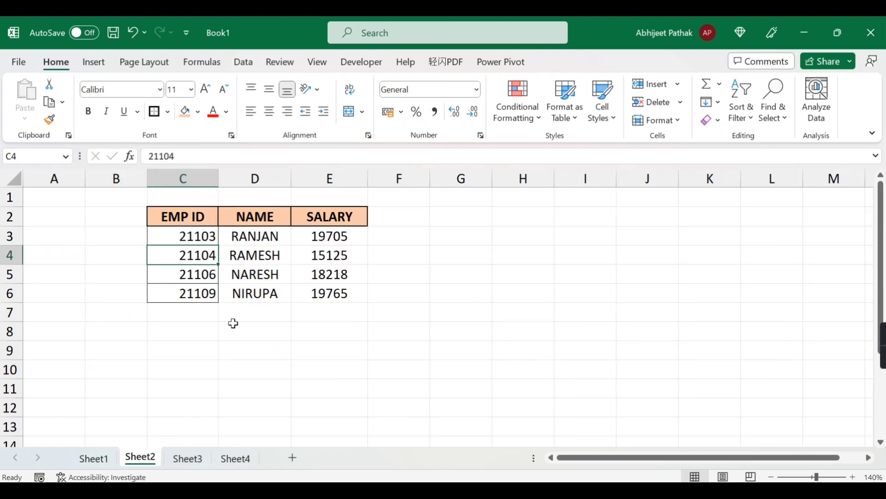
click(203, 275)
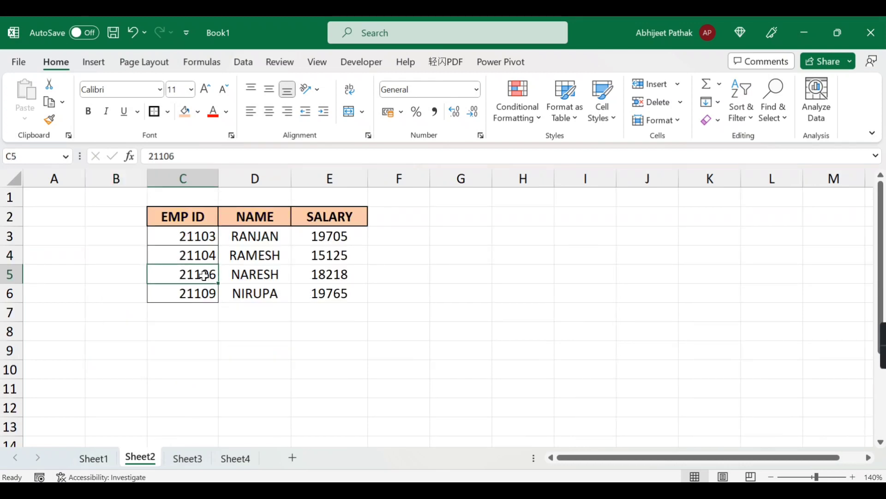
text(21107)
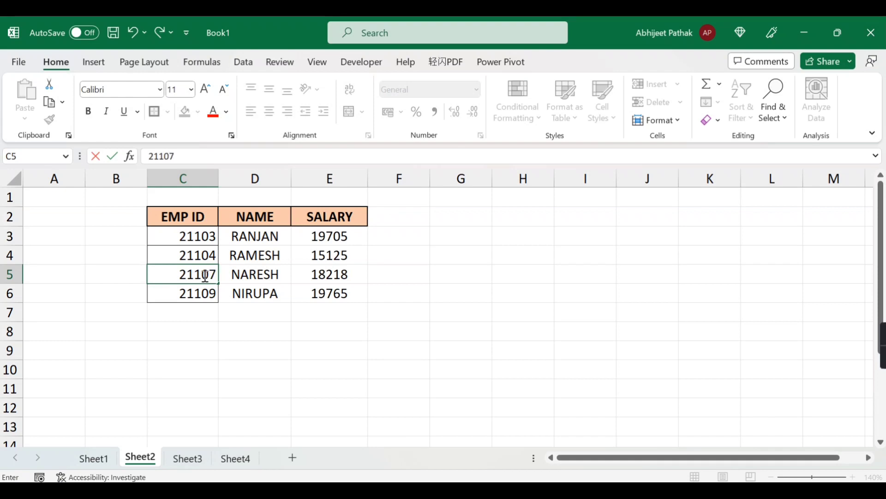
key(Return)
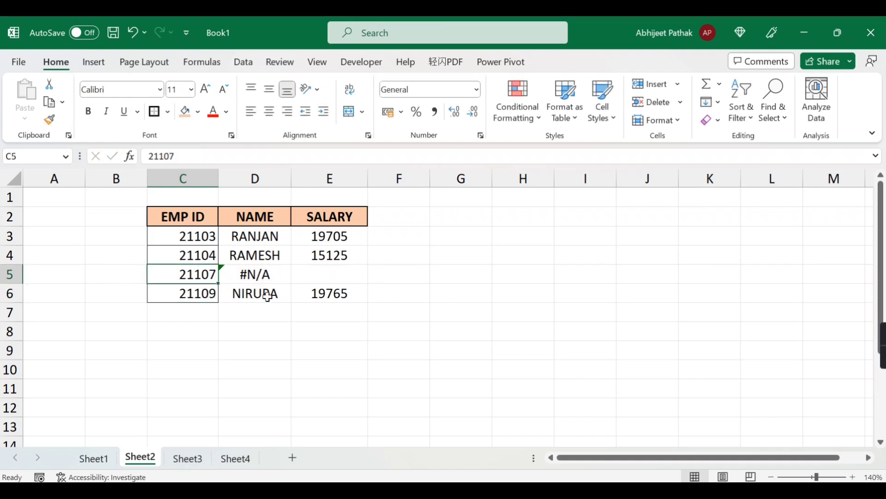
- Compare the employee ID in Sheet2's C5 with Sheet1's B9, and review the error-checking options for B9
click(97, 458)
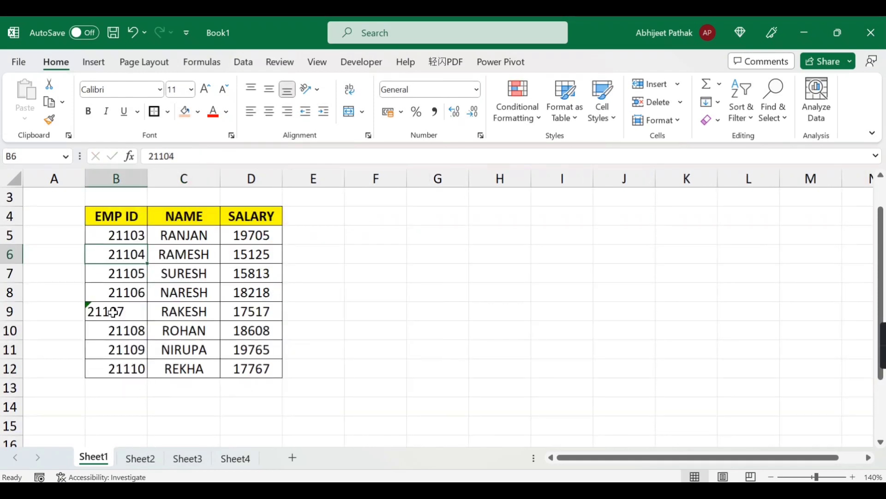
click(140, 458)
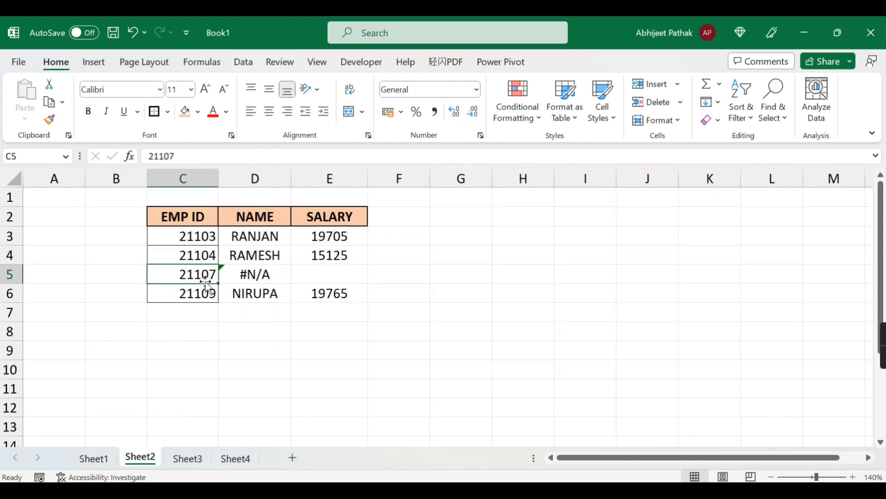
click(97, 456)
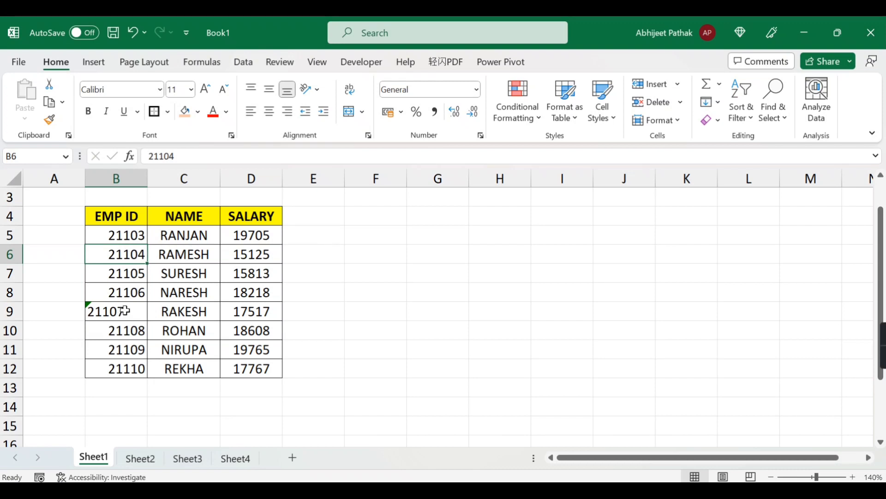
click(124, 311)
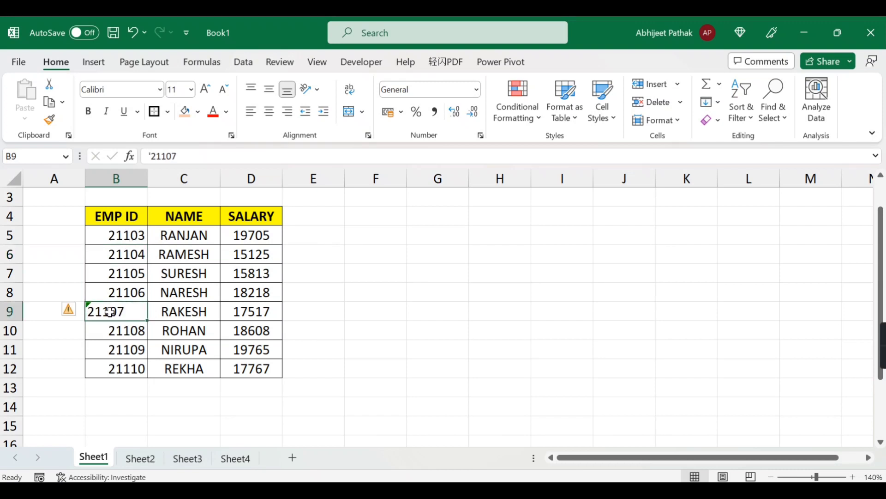
drag(126, 312, 133, 395)
scroll(130, 323, up, 2)
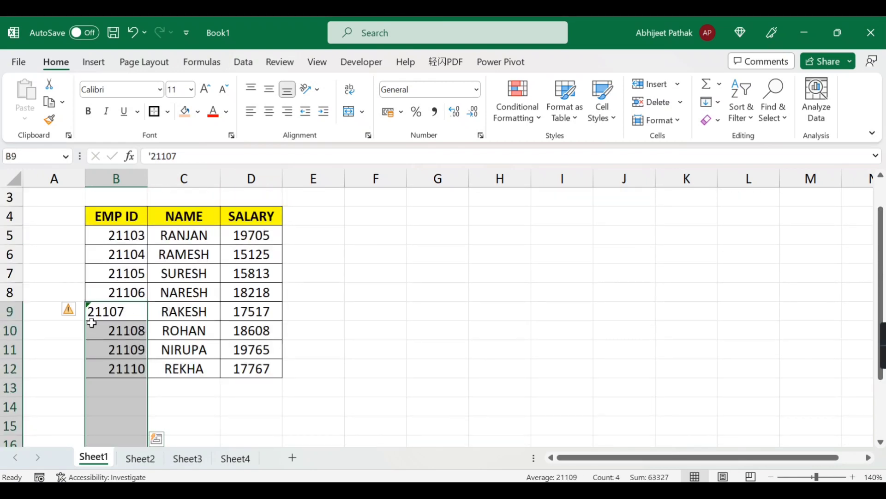
click(75, 312)
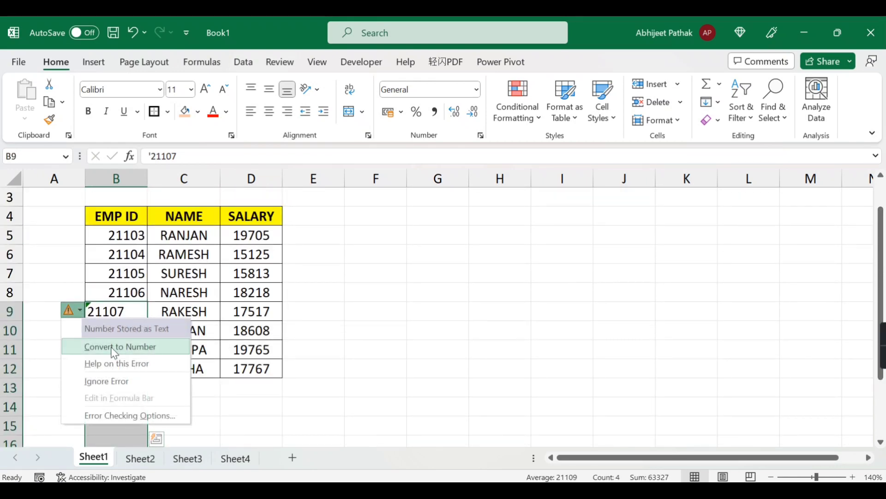
click(114, 352)
- Re-enter the employee ID in Sheet1's B11 as text by prefixing it with an apostrophe
click(118, 350)
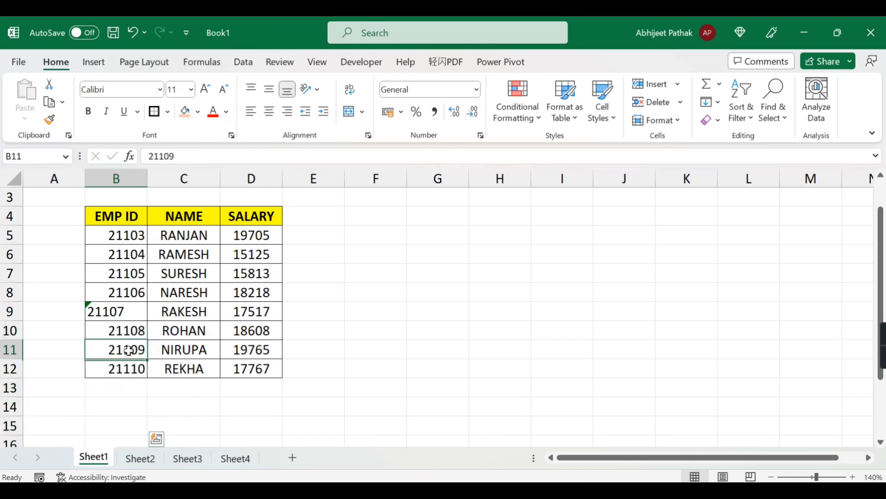
text('21109)
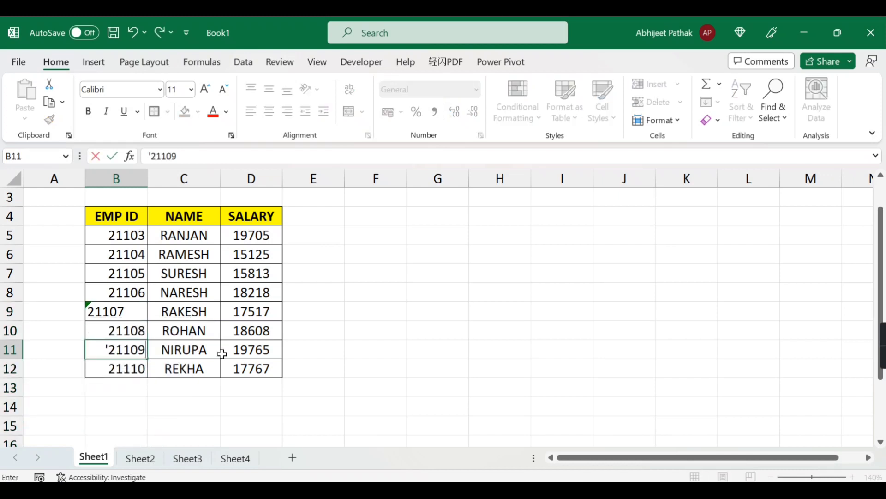
key(Return)
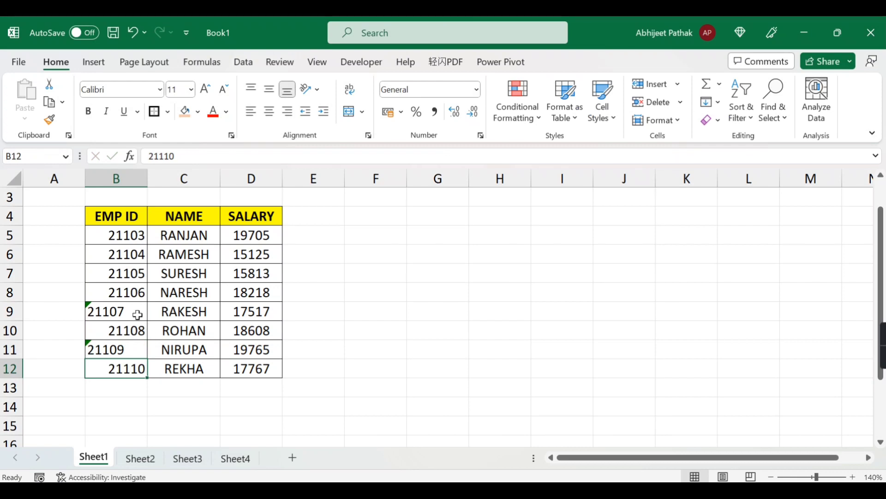
- Convert the employee IDs stored as text in Sheet1's B9:B12 to numbers
click(131, 310)
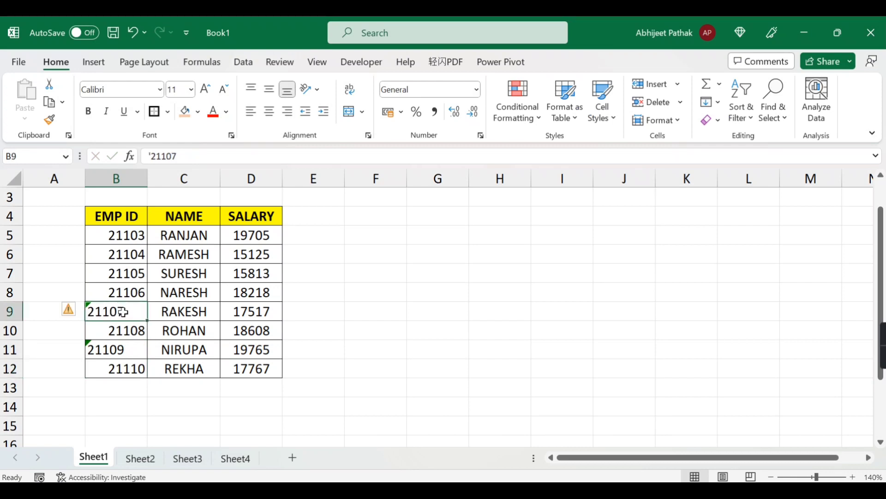
click(134, 258)
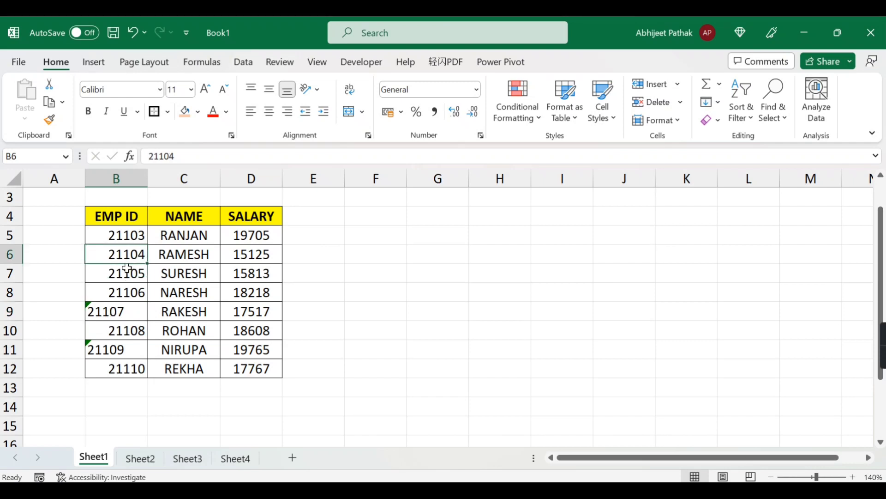
drag(110, 258, 112, 368)
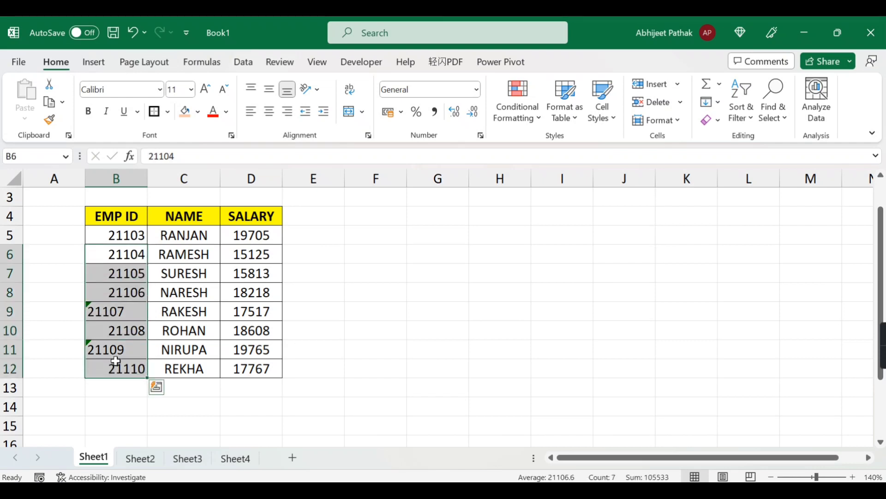
drag(126, 311, 133, 366)
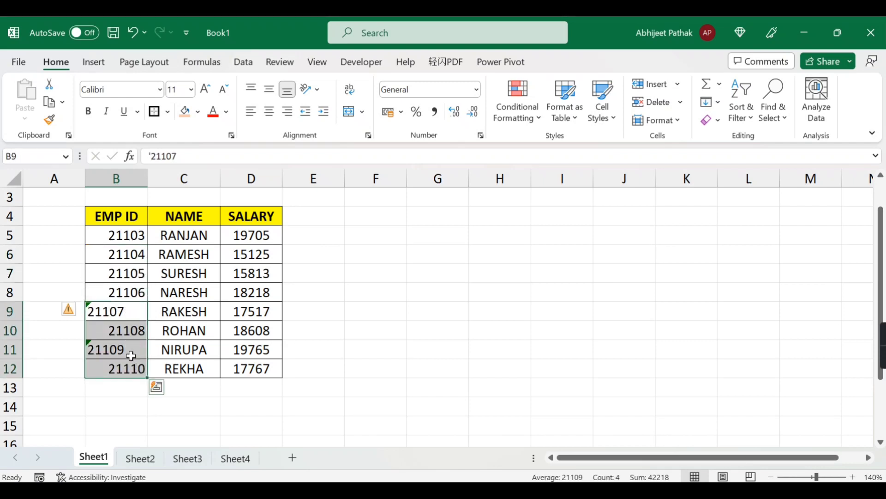
click(70, 310)
click(102, 347)
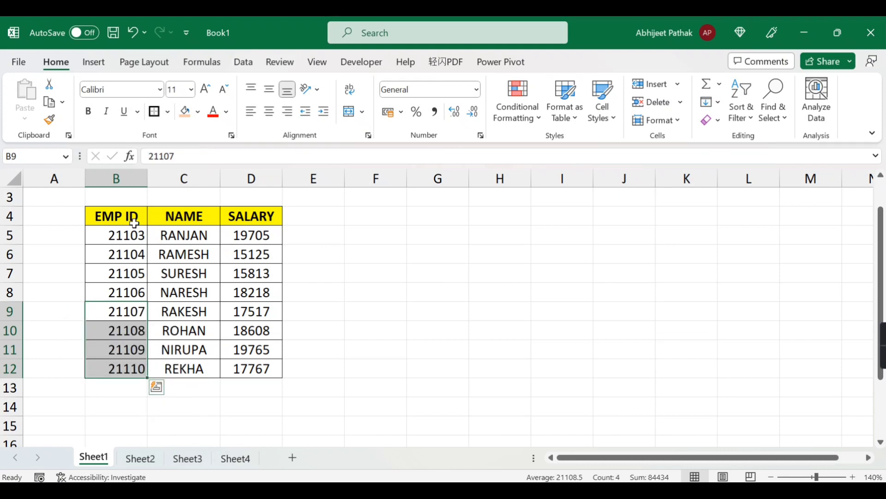
- Check the employee IDs in Sheet1's B5:B12 against the IDs and VLOOKUP results in Sheet2's C3:E6
drag(132, 241, 125, 368)
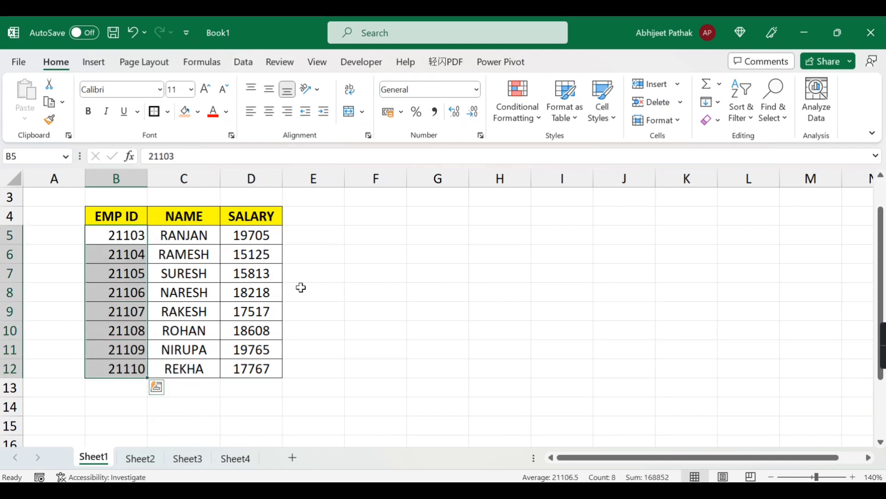
drag(138, 244, 133, 367)
click(139, 459)
drag(196, 238, 198, 298)
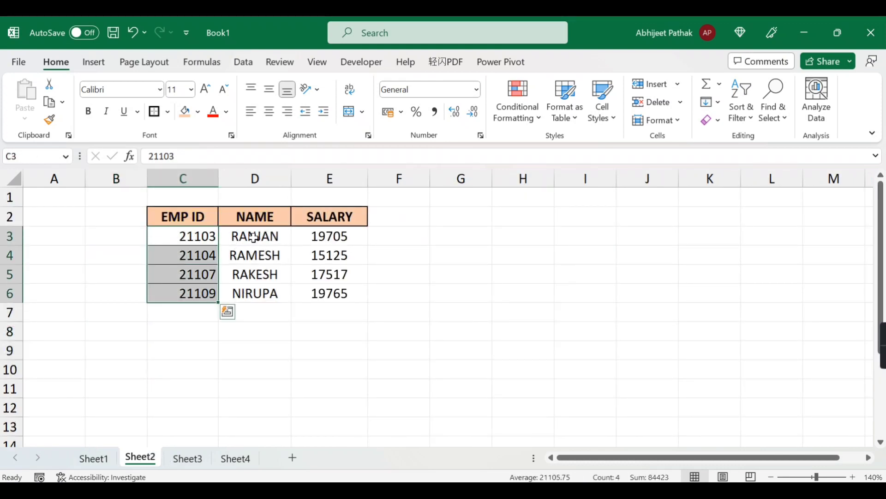
drag(253, 236, 322, 306)
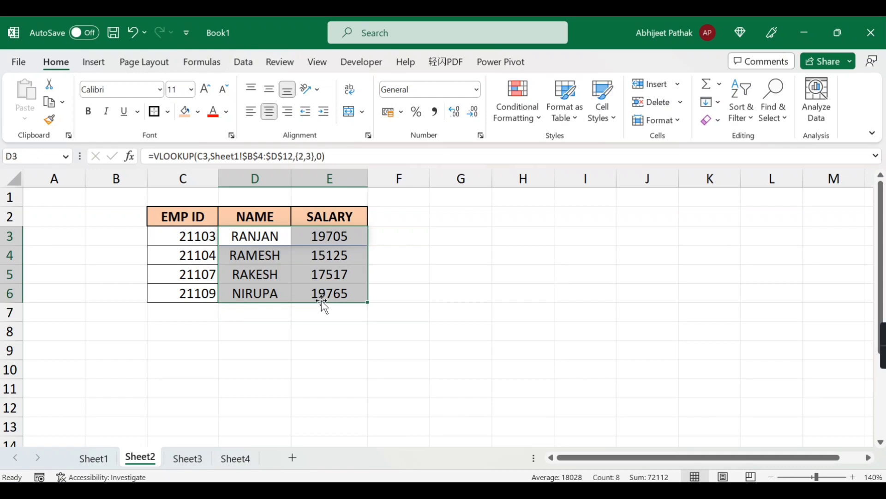
click(250, 255)
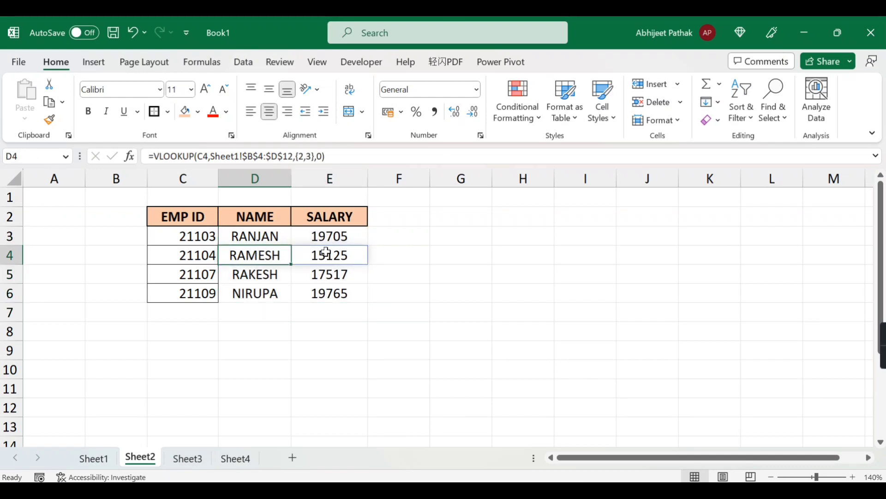
click(200, 262)
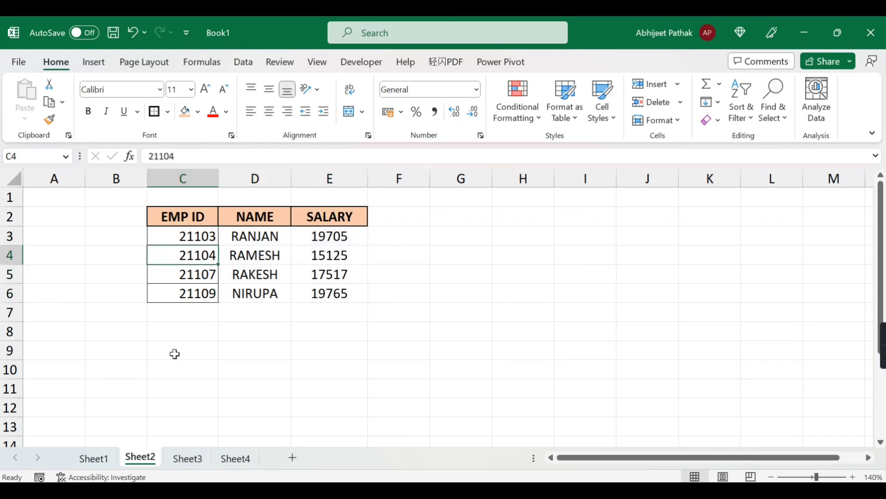
- Change the last two digits of the employee ID in Sheet1's B6 to 12
click(113, 459)
click(135, 258)
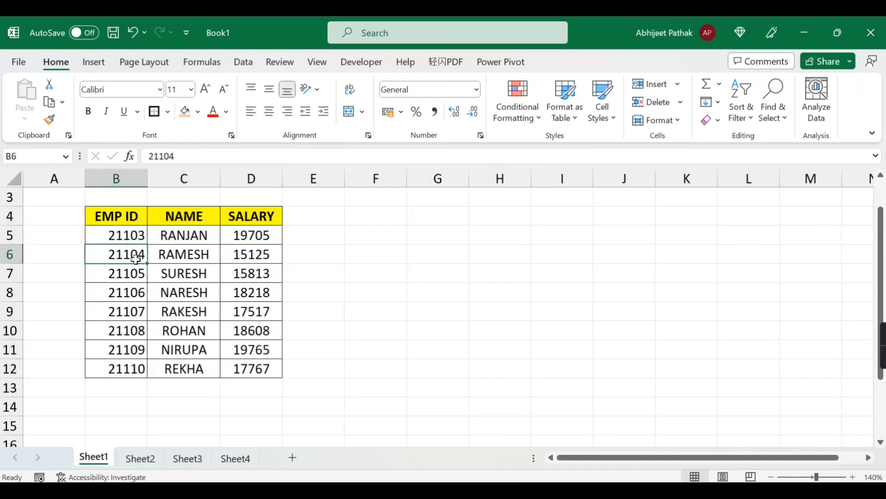
click(200, 156)
key(BackSpace)
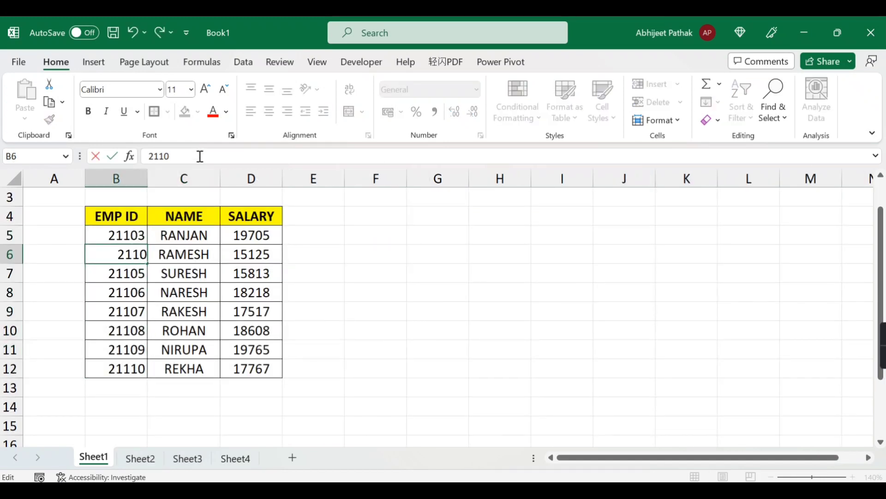
key(BackSpace)
text(12)
key(Return)
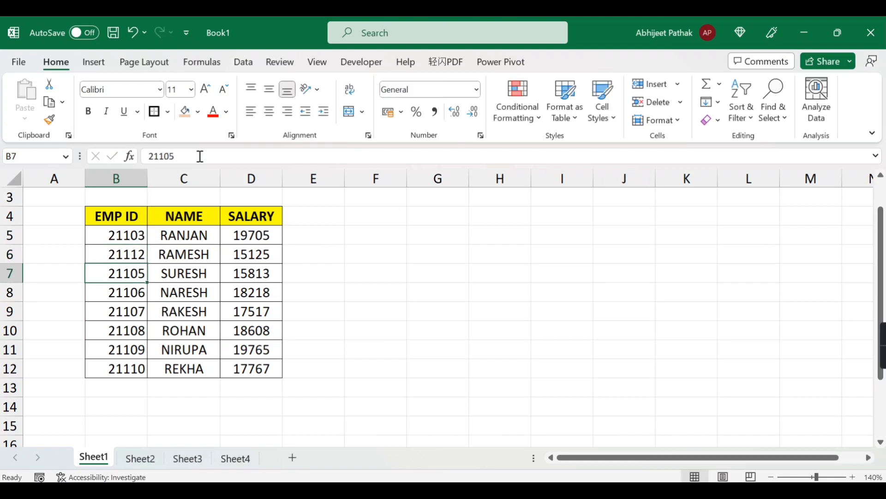
- Compare the employee IDs and VLOOKUP results in Sheet2's C3:E6 with the employee IDs in Sheet1's B5:B12
click(140, 458)
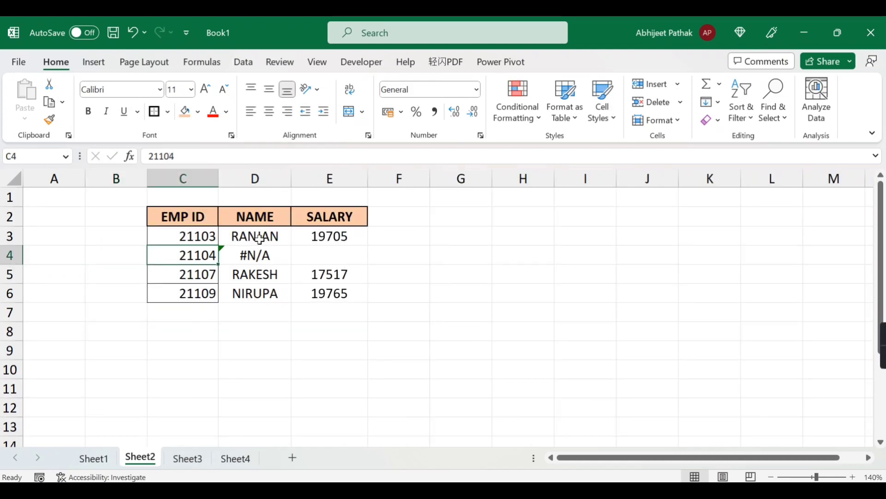
drag(259, 238, 256, 276)
click(196, 262)
drag(198, 238, 201, 289)
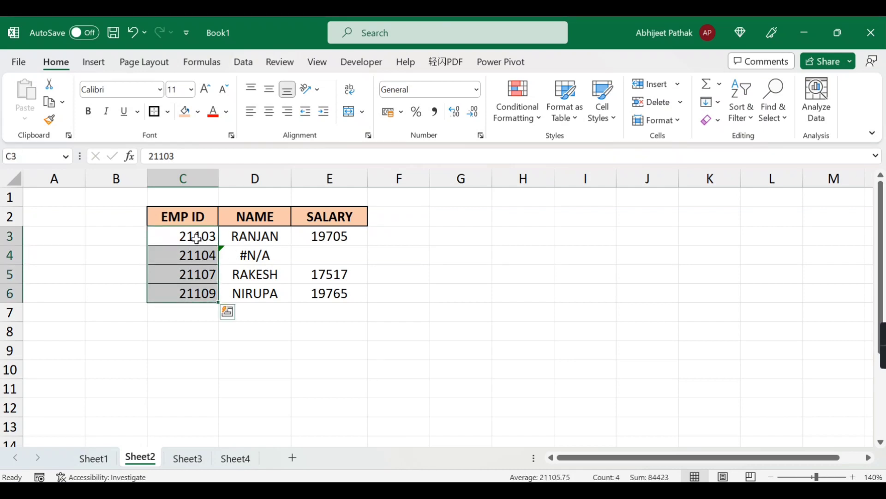
drag(196, 238, 197, 288)
drag(192, 244, 192, 309)
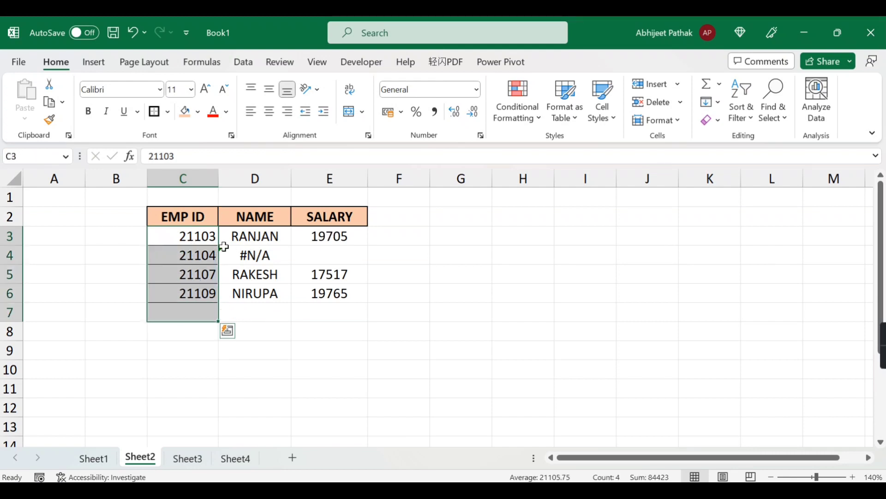
click(97, 458)
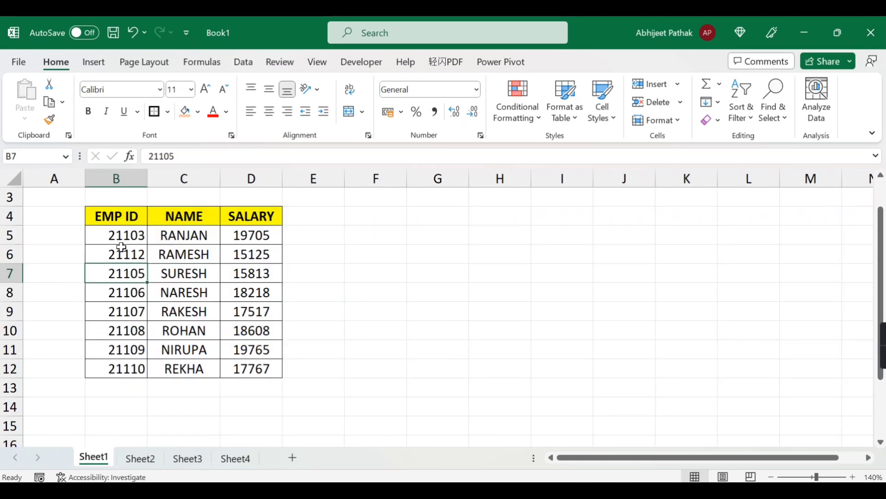
click(140, 458)
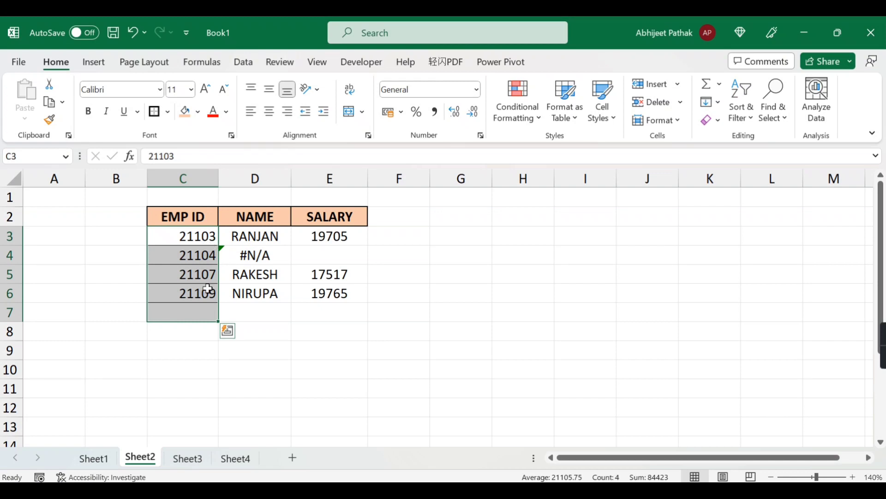
- Inspect the VLOOKUP formula in Sheet2's D4 and the employee IDs in C3:C6, especially how C4 is stored
click(255, 257)
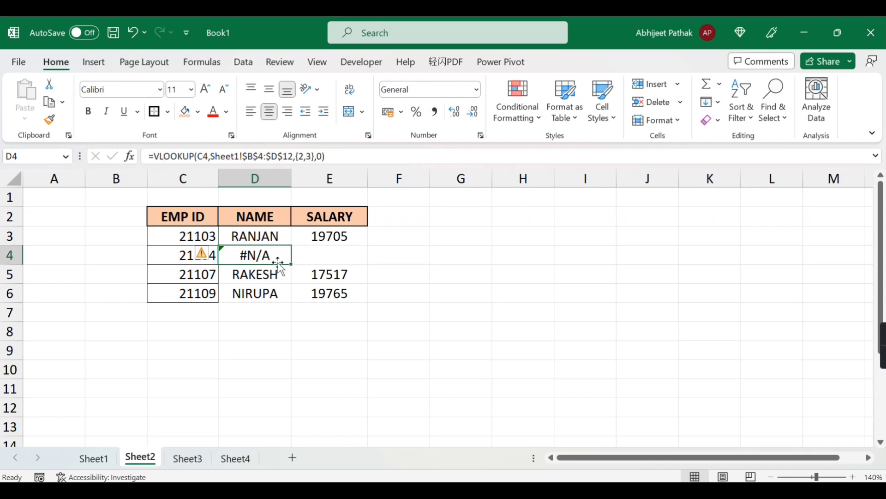
click(187, 260)
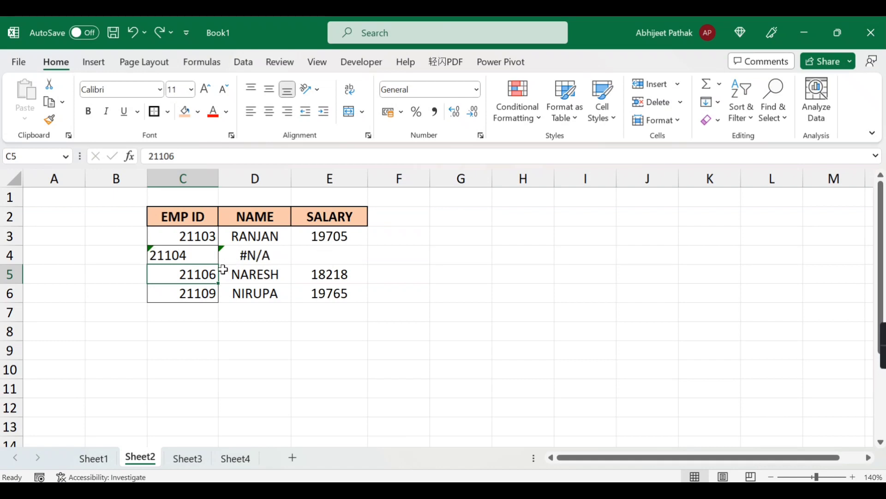
click(184, 254)
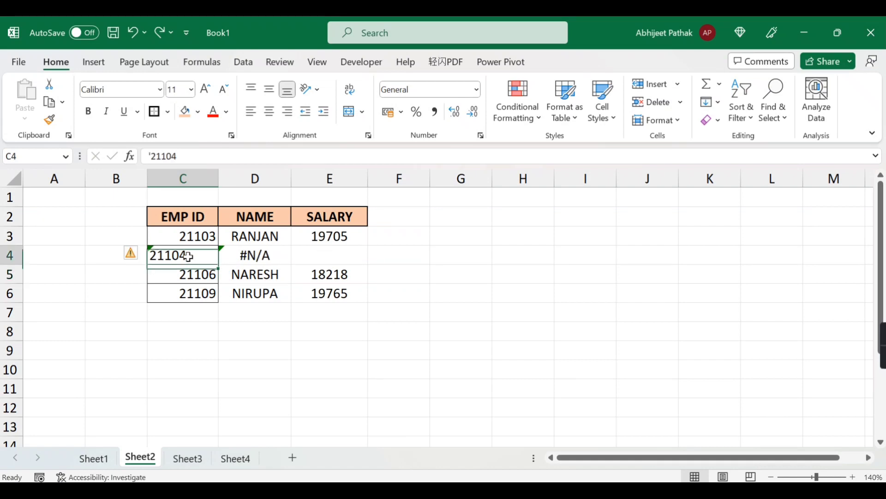
drag(172, 235, 184, 295)
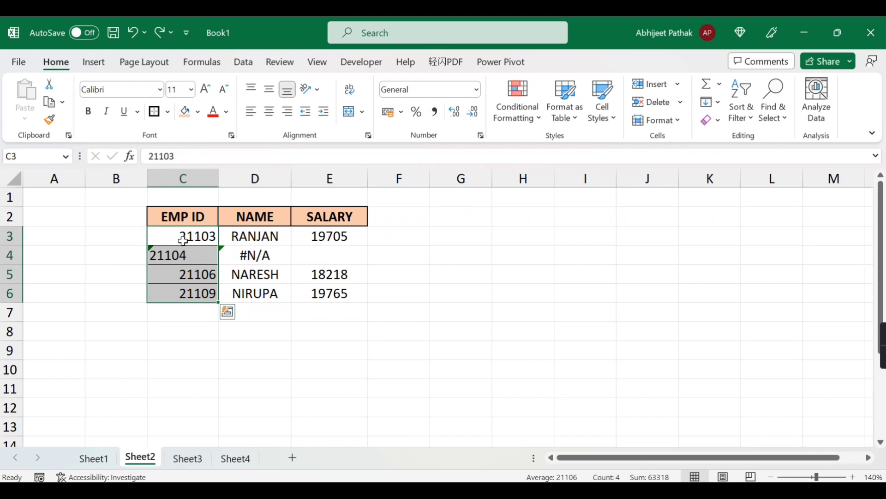
- Enter a TEXT formula in Sheet2's F3 that converts the employee ID in C3 to text with format 0
click(382, 237)
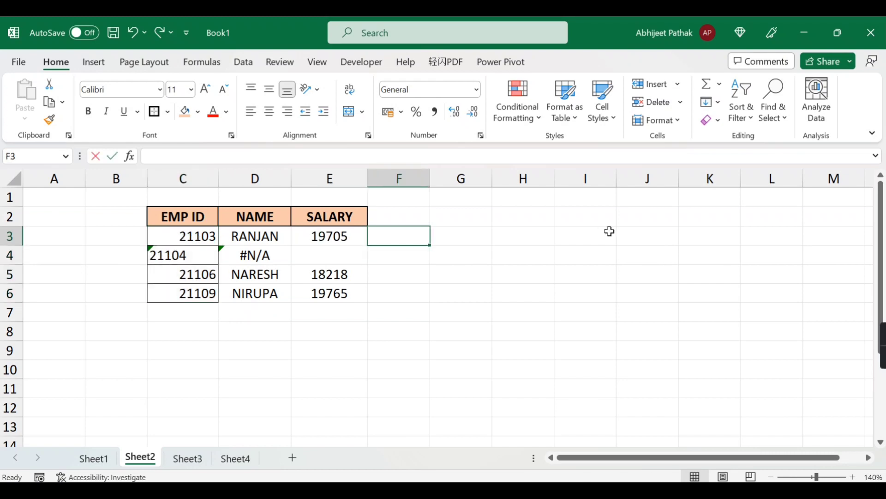
text([)
text(=TEXT()
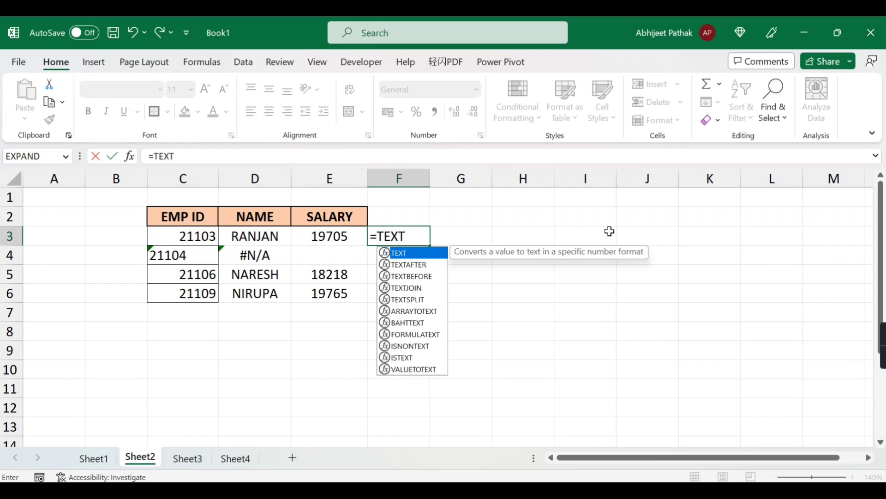
key(Left)
key(Left)
key(Left)
key(Left)
key(Right)
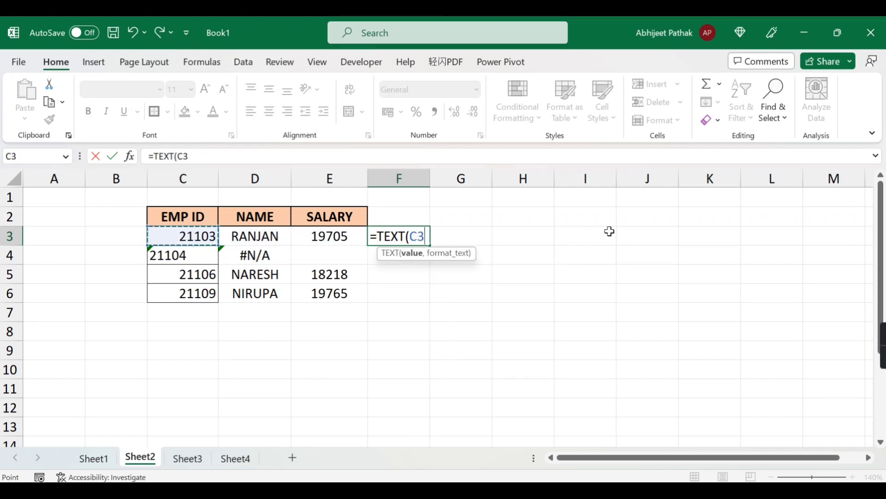
text(,)
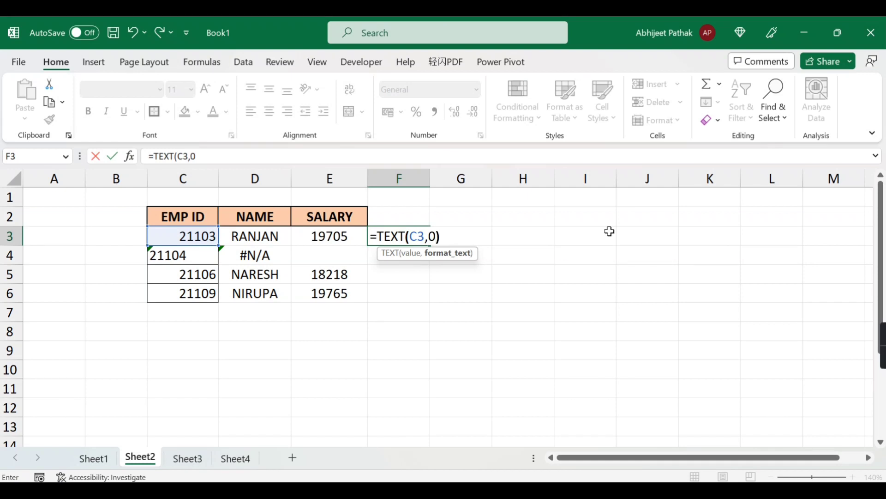
text(0)
key(Return)
- Copy the TEXT formula from Sheet2's F3 into F4:F6
key(Up)
key(ctrl+c)
key(Down)
key(shift+Down)
key(shift+Down)
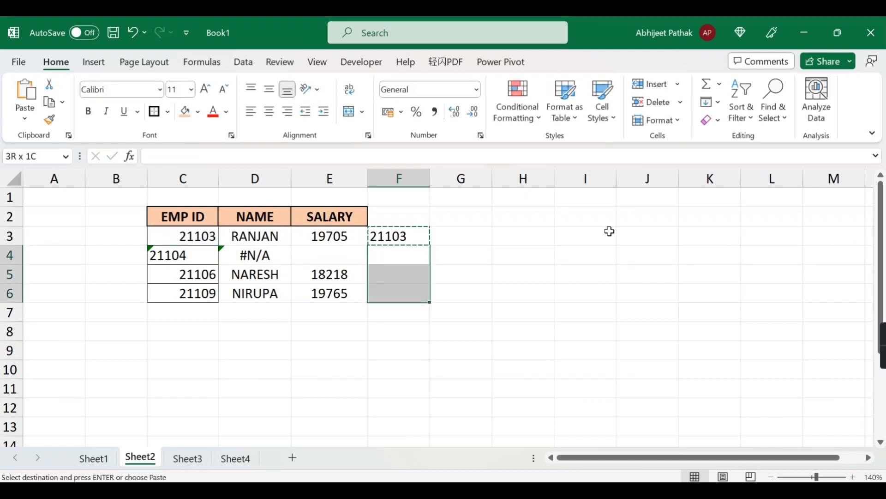
key(ctrl+v)
- Paste the text IDs from Sheet2's F3:F6 over the employee IDs in C3:C6 as values only
key(Up)
key(shift+Down)
key(shift+Down)
key(shift+Down)
key(ctrl+c)
key(Left)
key(Left)
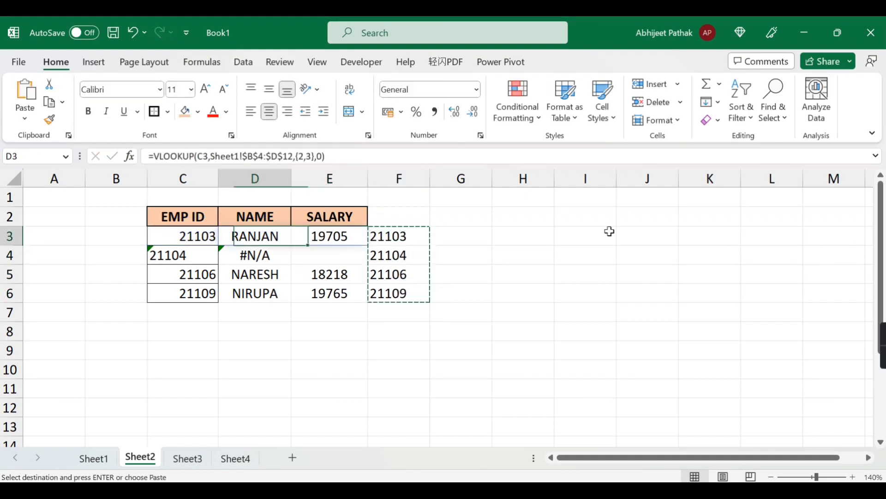
key(Left)
key(alt+e)
key(s)
key(v)
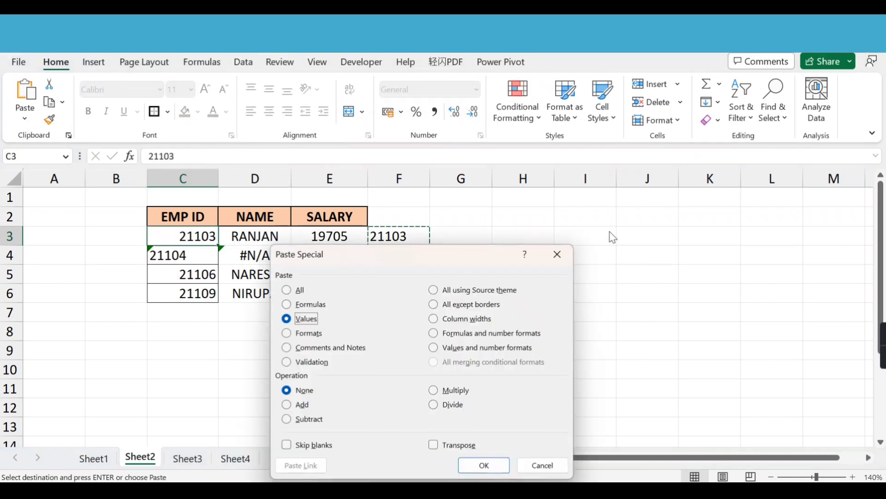
click(483, 465)
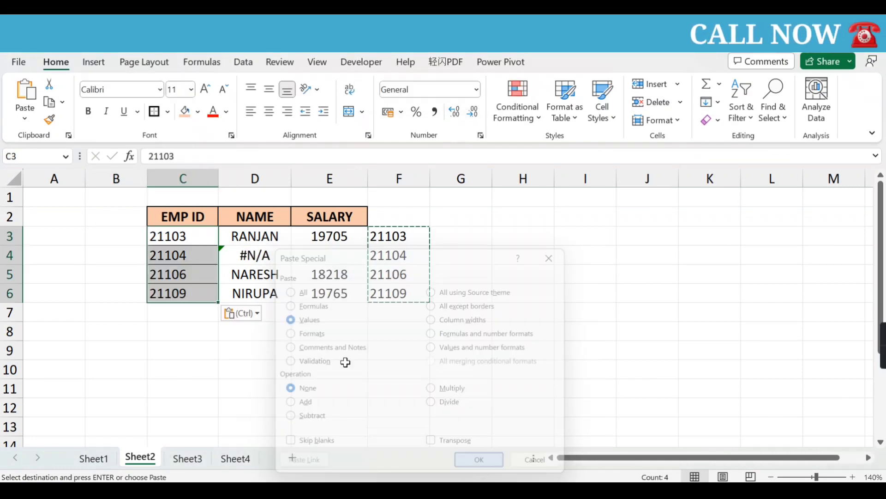
click(179, 235)
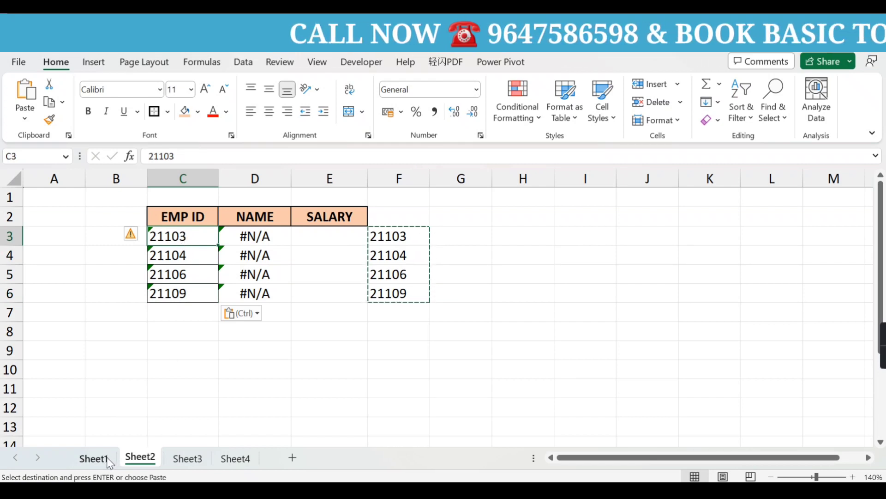
- Enter =TEXT(B5,0) in Sheet1's E5 and fill the formula down to E12
click(94, 458)
click(310, 237)
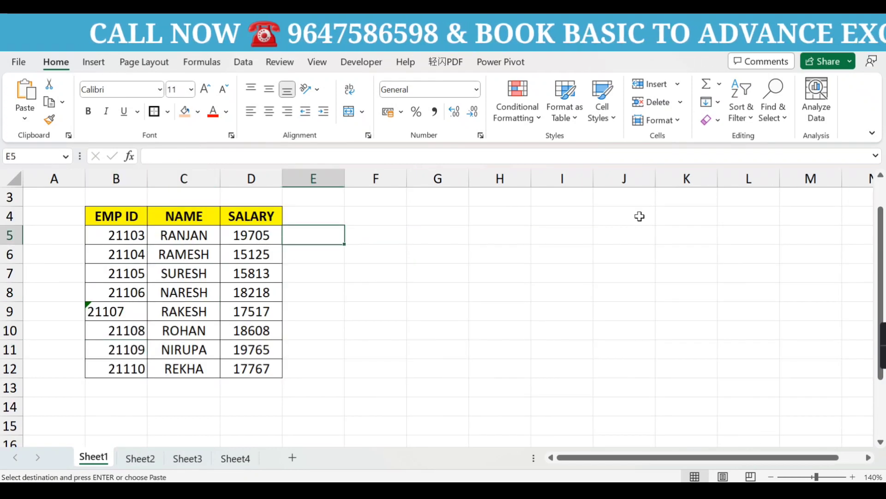
text(=TEXT()
key(Left)
key(Left)
key(Left)
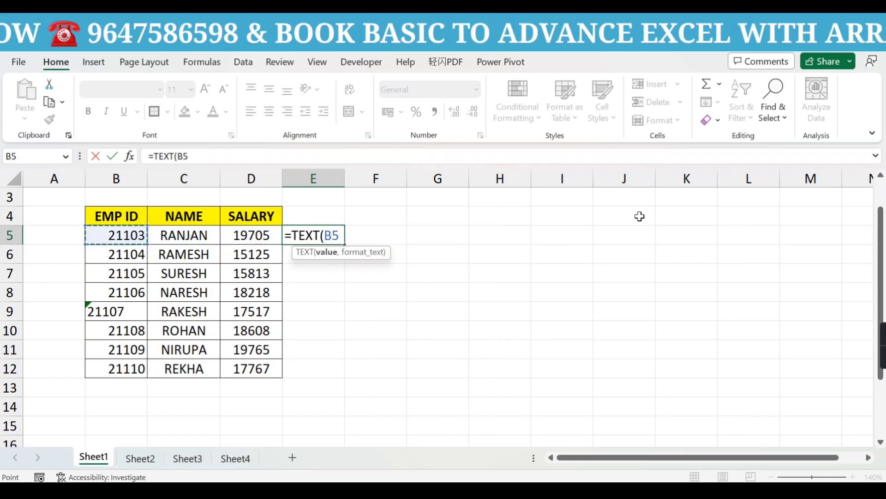
text(,)
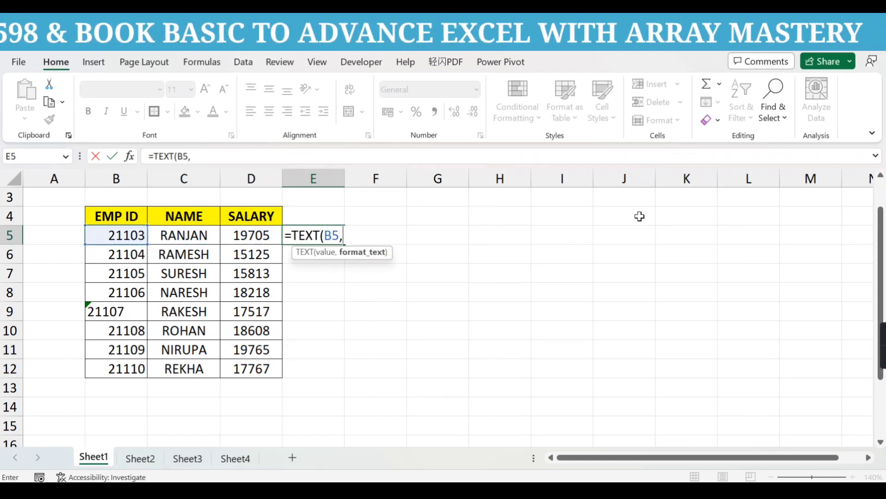
text(0))
key(Return)
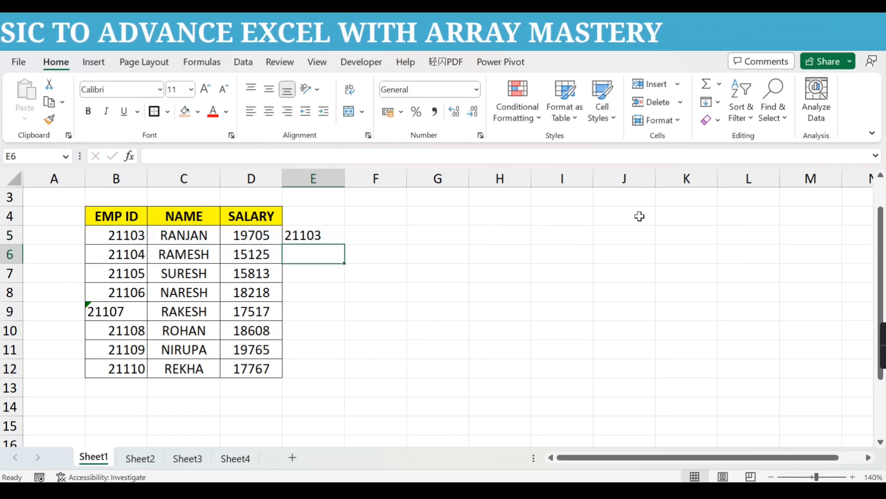
key(Up)
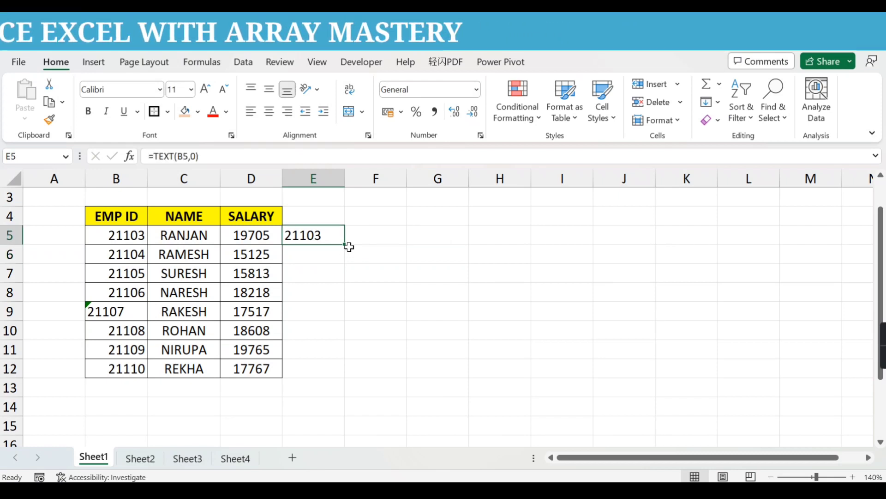
drag(349, 246, 341, 373)
- Paste the text IDs from Sheet1's E5:E12 over the employee IDs in B5:B12 as values only
key(ctrl+c)
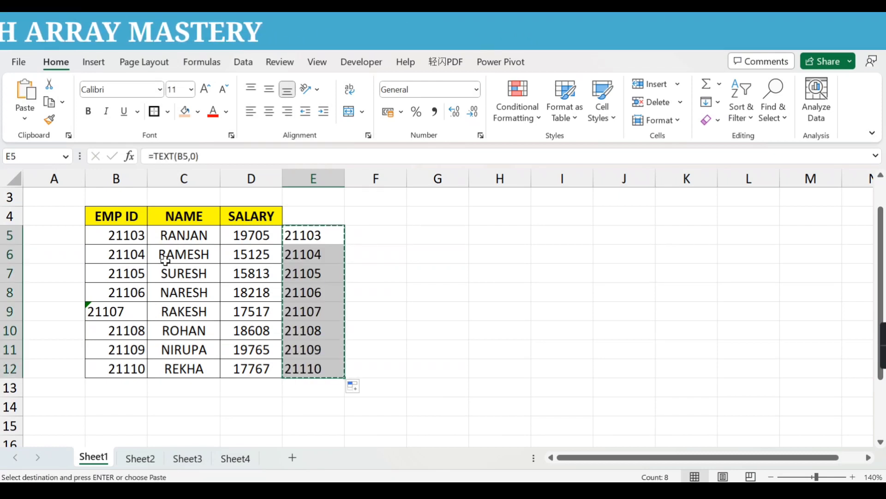
click(139, 236)
right_click(138, 236)
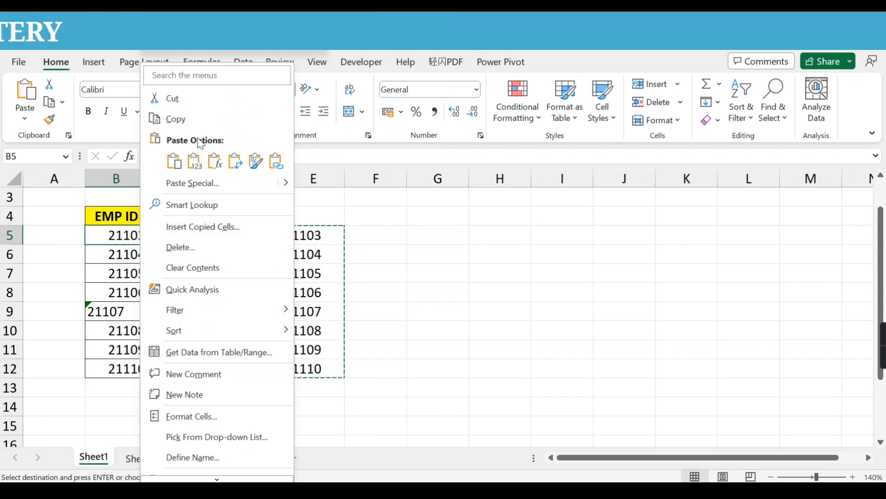
click(203, 185)
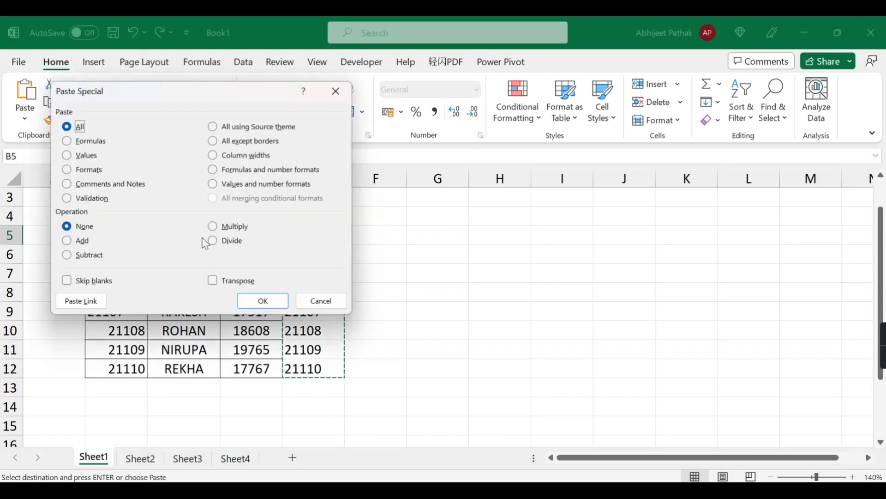
click(85, 157)
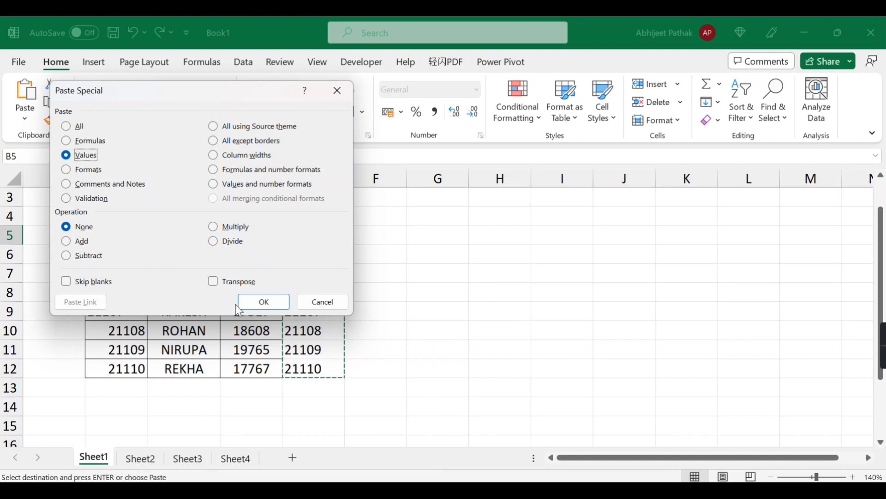
click(261, 303)
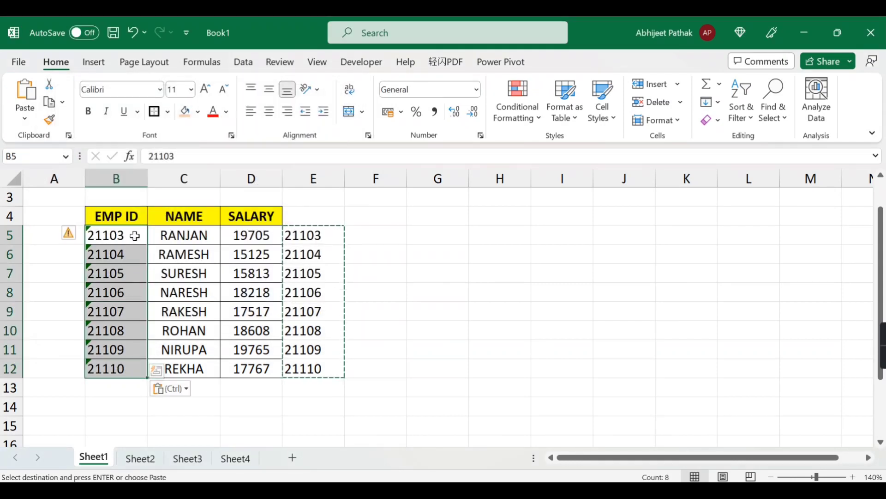
- Check the VLOOKUP results and ID column in Sheet2's C3:E6, and review the employee IDs in Sheet1's B5:B12
click(143, 457)
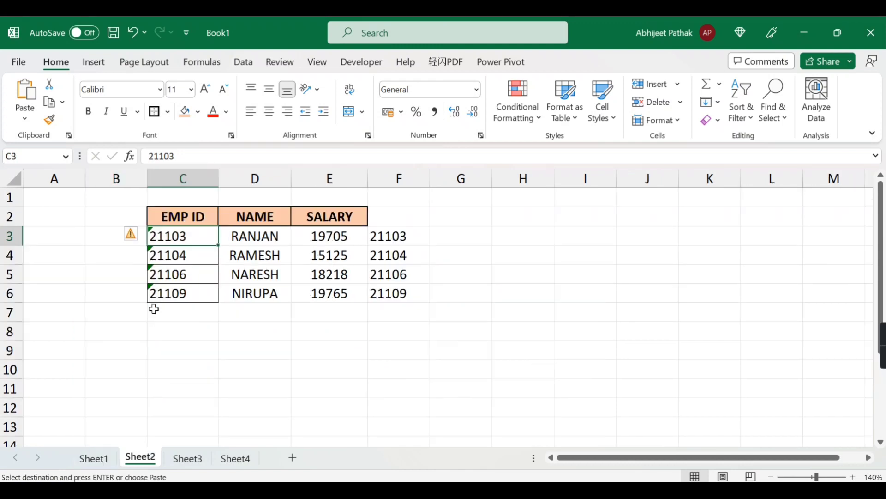
drag(179, 235, 188, 292)
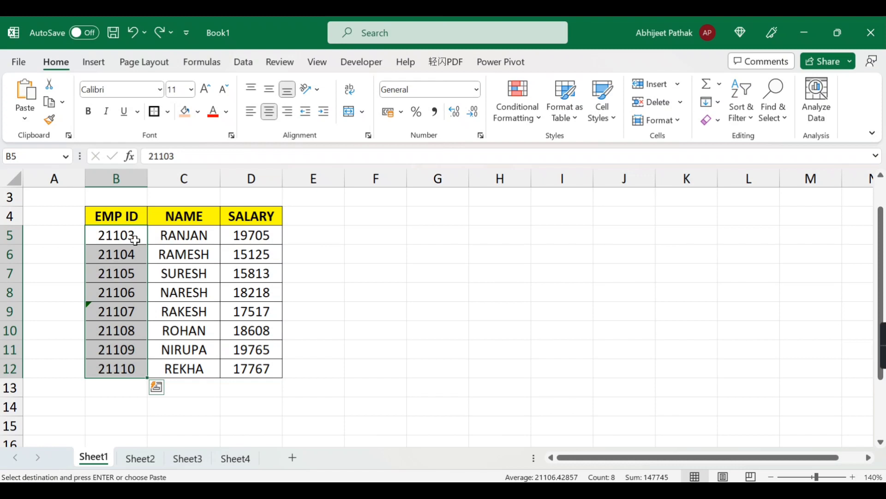
drag(134, 237, 127, 370)
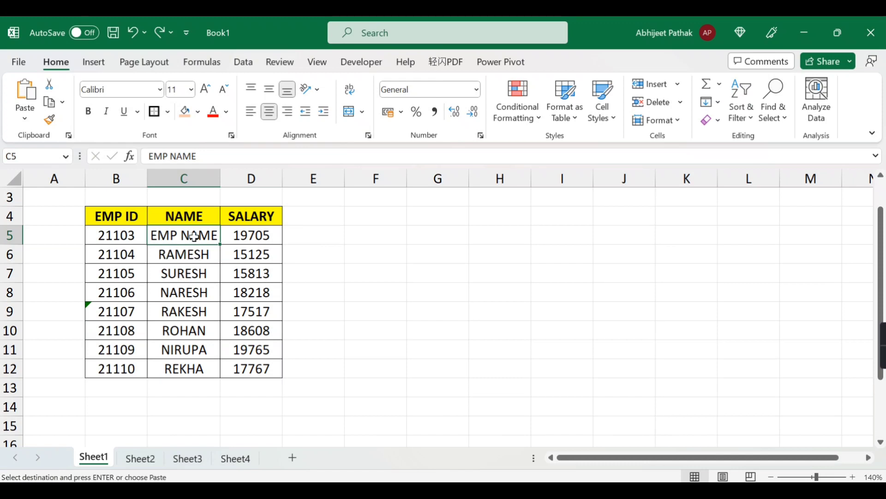
- Replace the text in Sheet1's C5 with the employee's name
text(RANJAN)
key(Return)
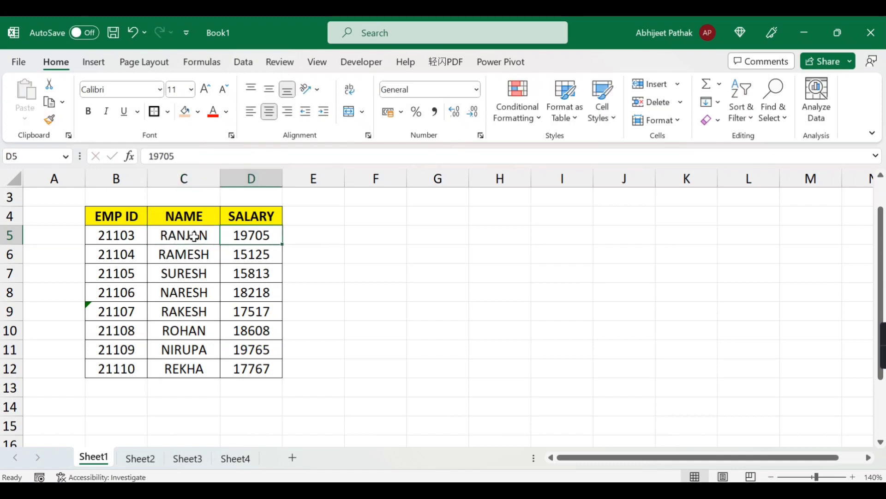
- Delete the EMP ID column from the lookup table on Sheet2
click(149, 464)
drag(181, 236, 193, 292)
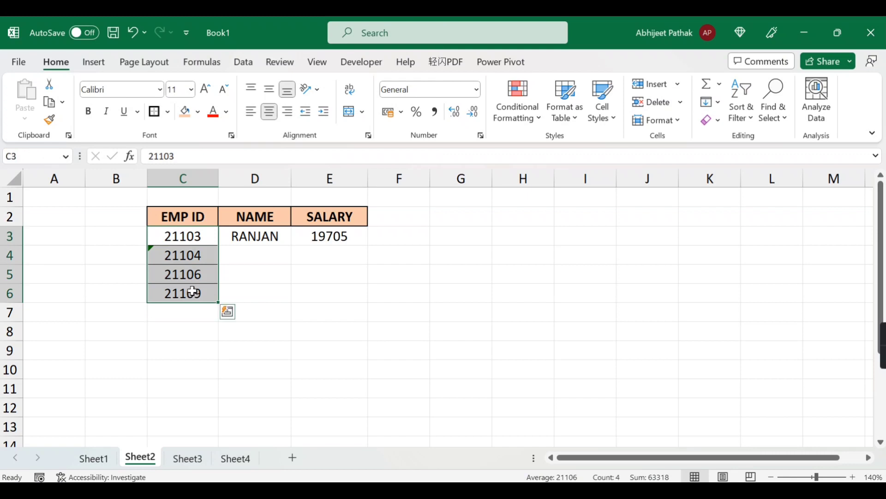
right_click(187, 179)
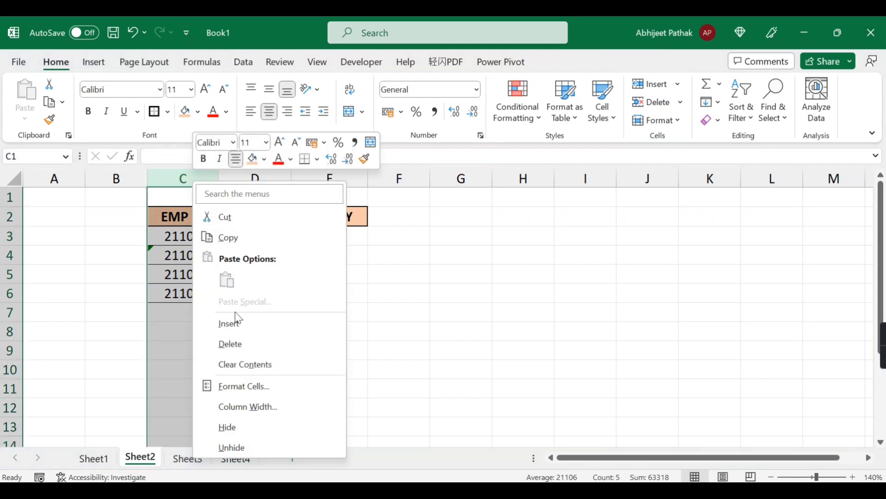
click(241, 342)
- Replace the broken lookup formula in Sheet2's C3 with the employee name from Sheet1's C5
click(194, 236)
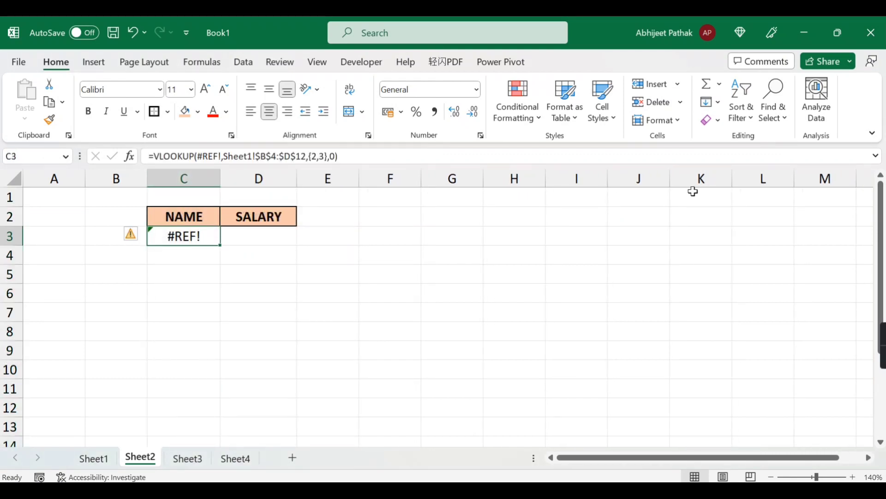
text(EM)
key(BackSpace)
key(BackSpace)
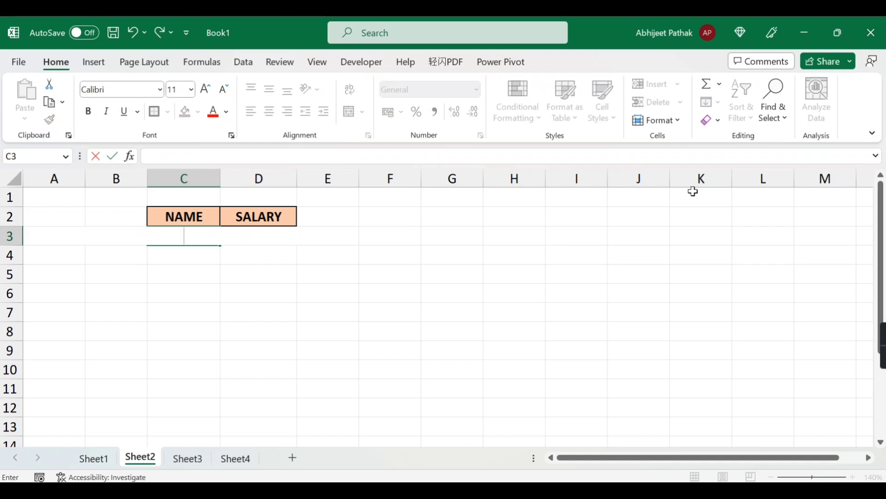
text(RANJAN)
key(BackSpace)
key(BackSpace)
key(BackSpace)
text(N)
key(BackSpace)
text(JAN)
key(Return)
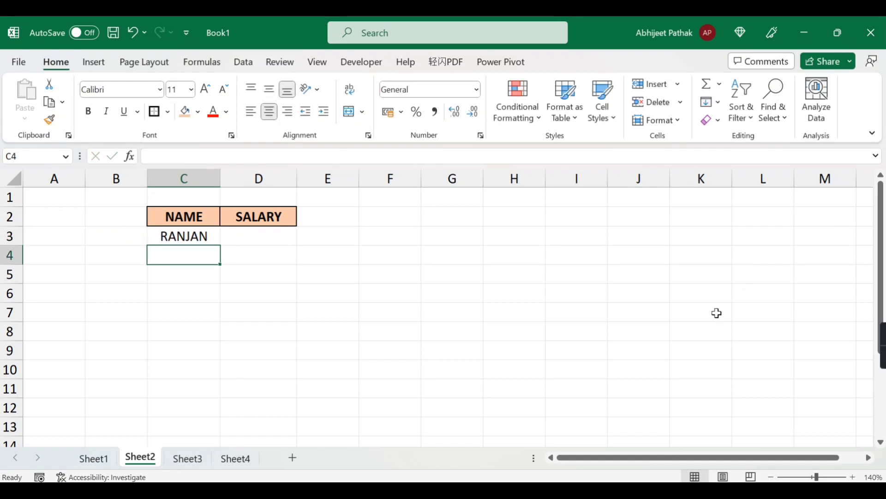
- Enter the employee names from Sheet1's C10 and C11 in Sheet2's C4 and C5, with a trailing space after the name in C4
click(94, 458)
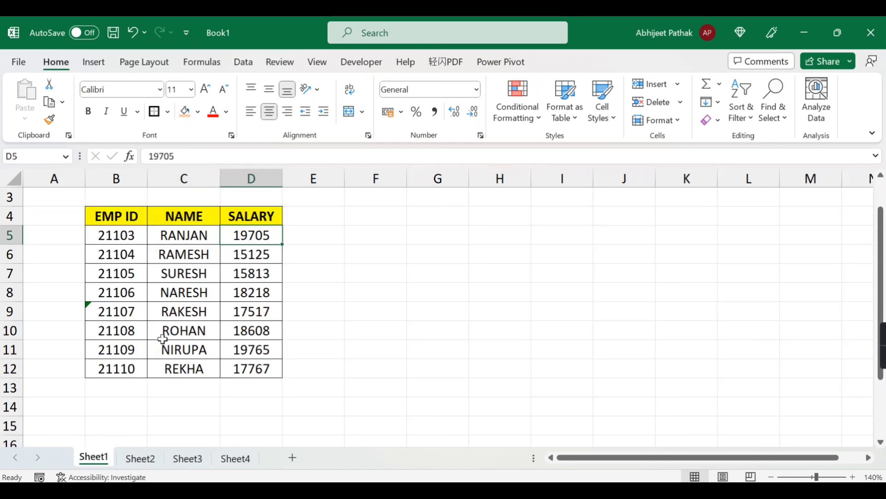
click(153, 459)
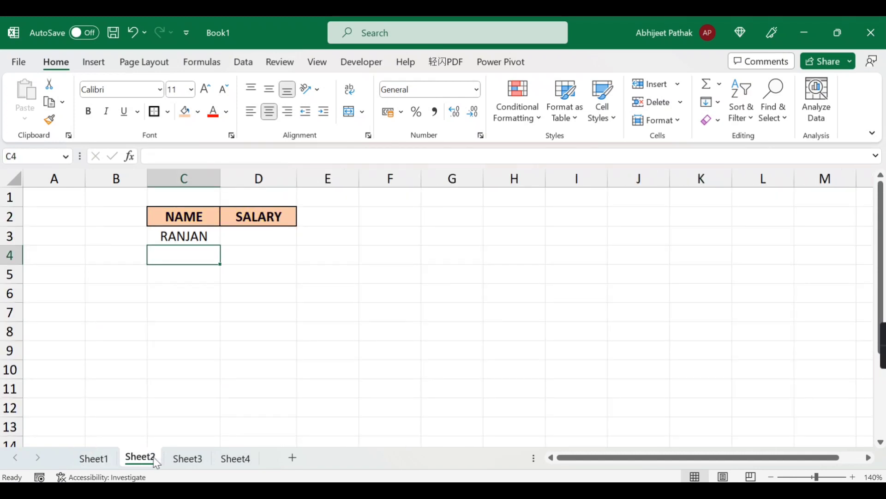
text(ROHAN)
key(Return)
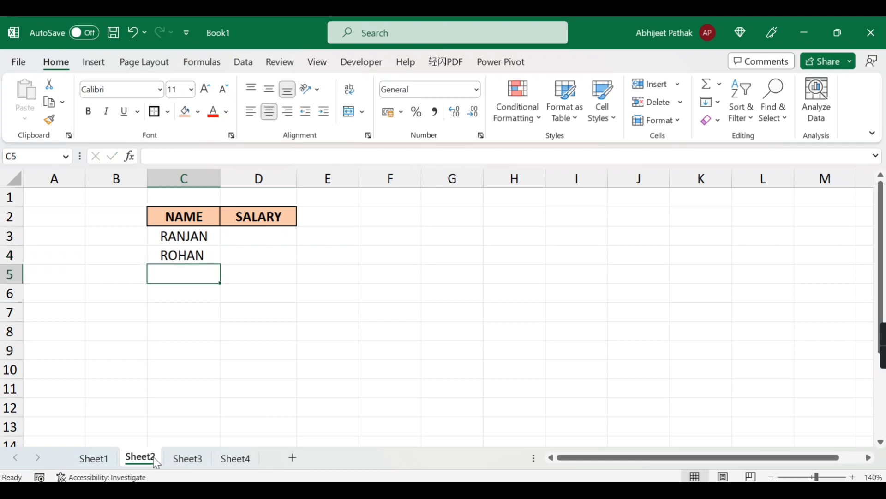
text(NIRUPA)
key(Tab)
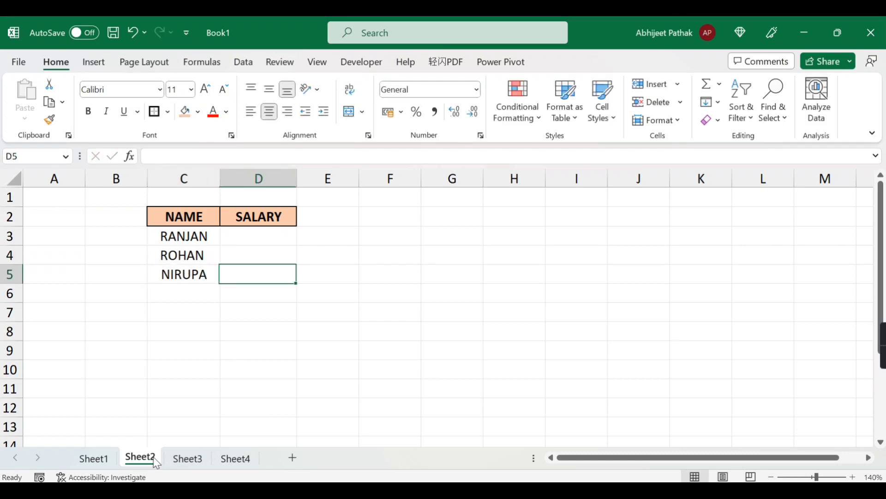
- Enter =VLOOKUP(C3,Sheet1!C4:D12,2,0) in Sheet2's D3 to look up the salary by name
click(259, 238)
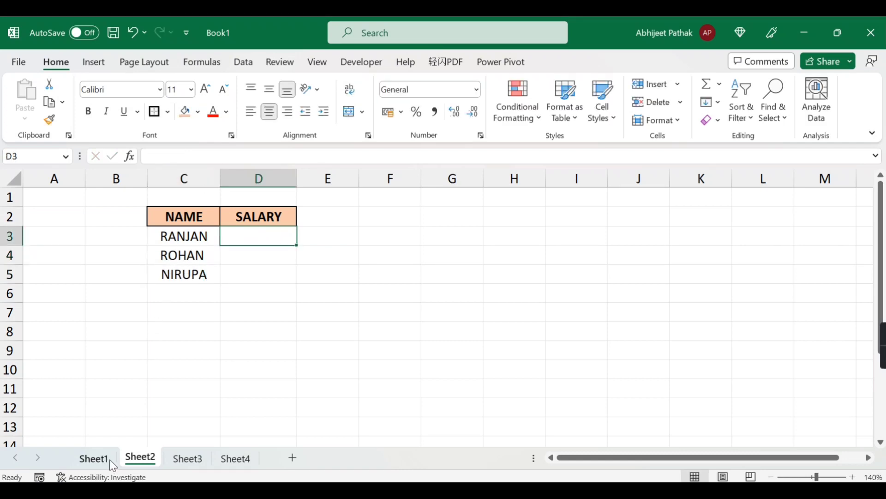
click(110, 460)
drag(178, 235, 182, 312)
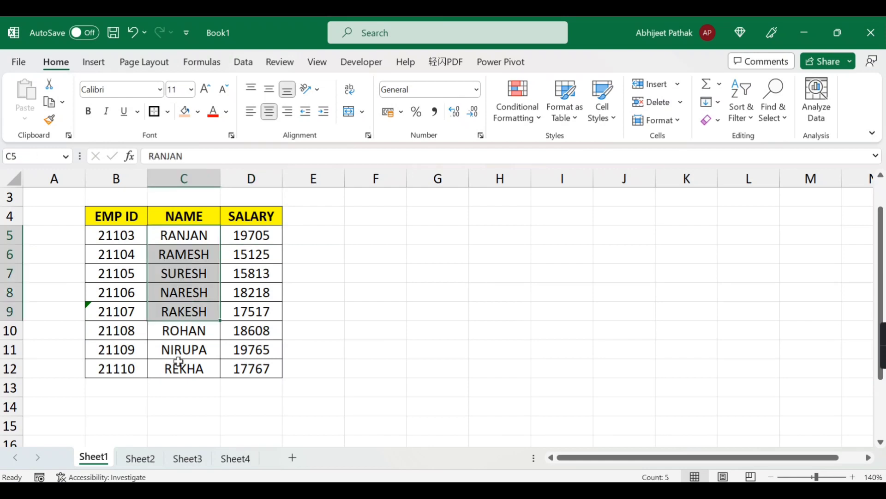
click(147, 460)
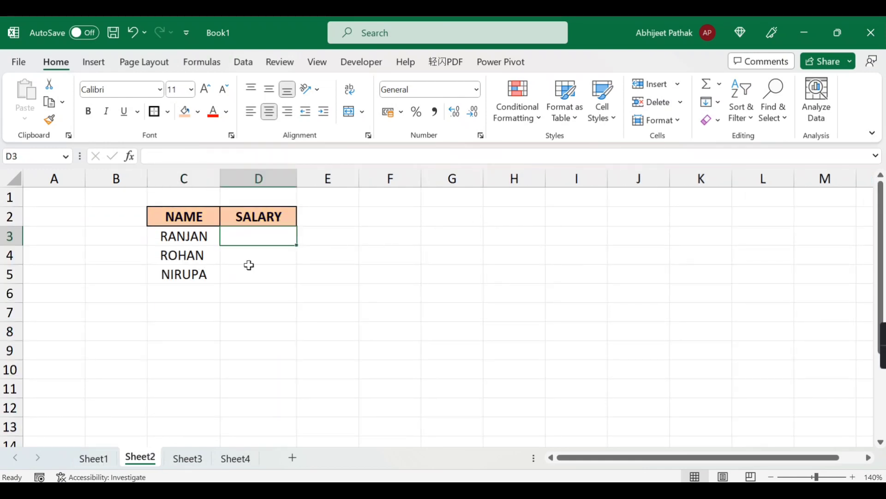
text(=V)
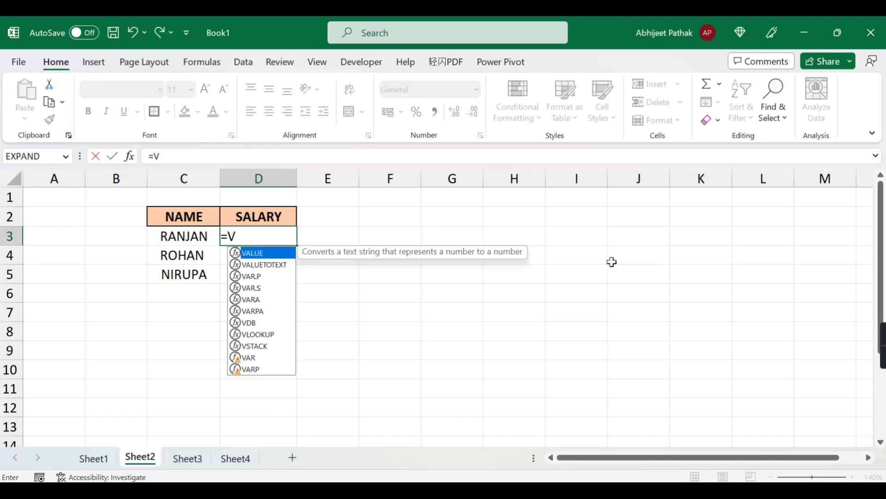
text(LOOKUP()
key(Left)
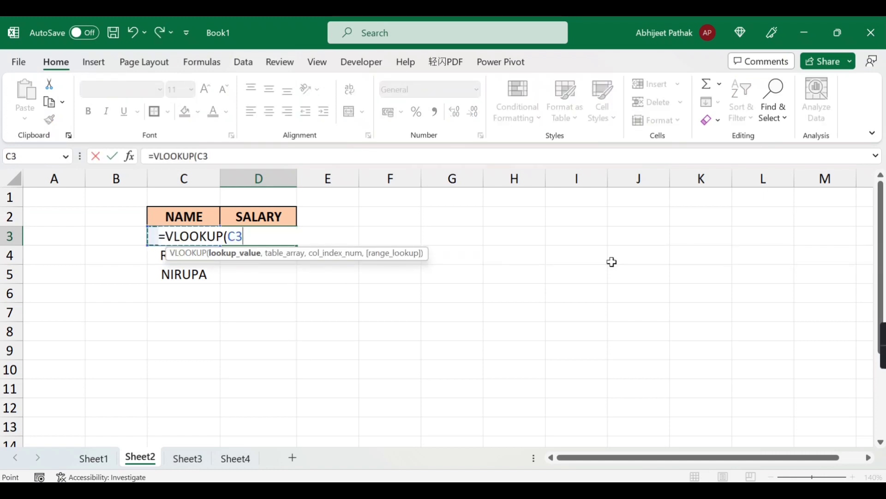
text(,)
click(102, 459)
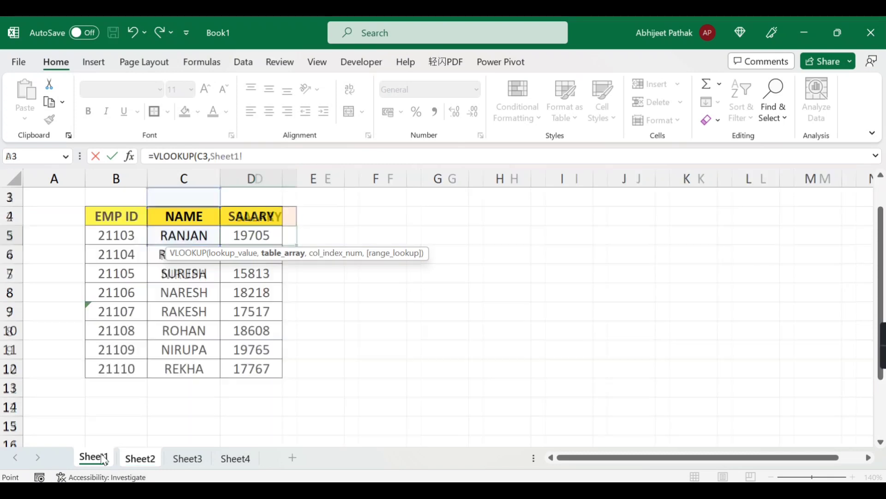
drag(168, 233, 267, 371)
text(,2)
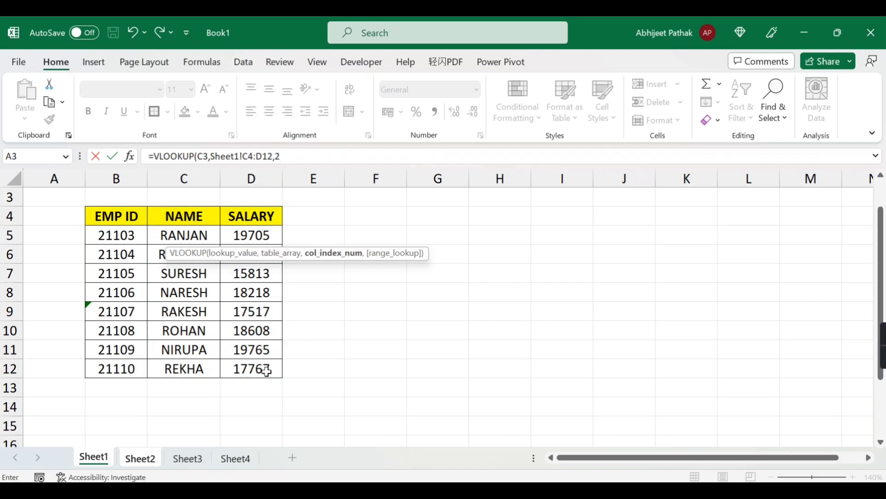
text(,0)
key(Return)
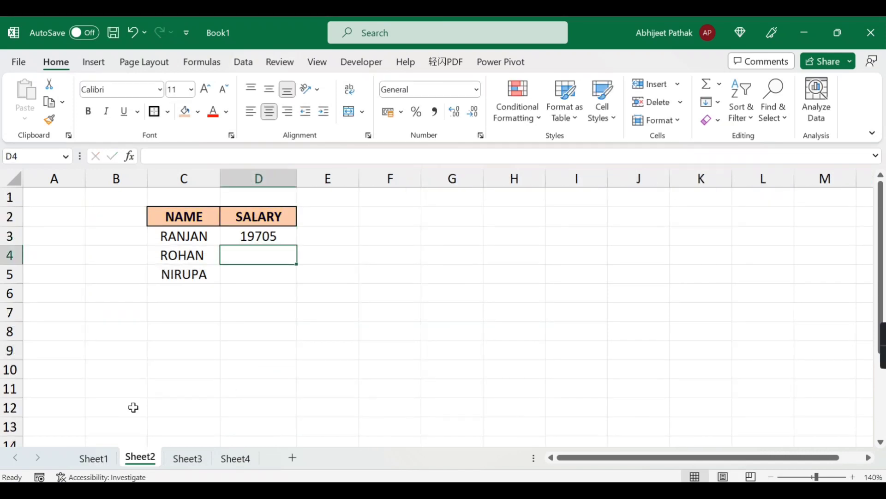
- Make the table range in D3's VLOOKUP absolute as $C$4:$D$12 and fill the formula down to D5
click(271, 236)
drag(243, 157, 273, 156)
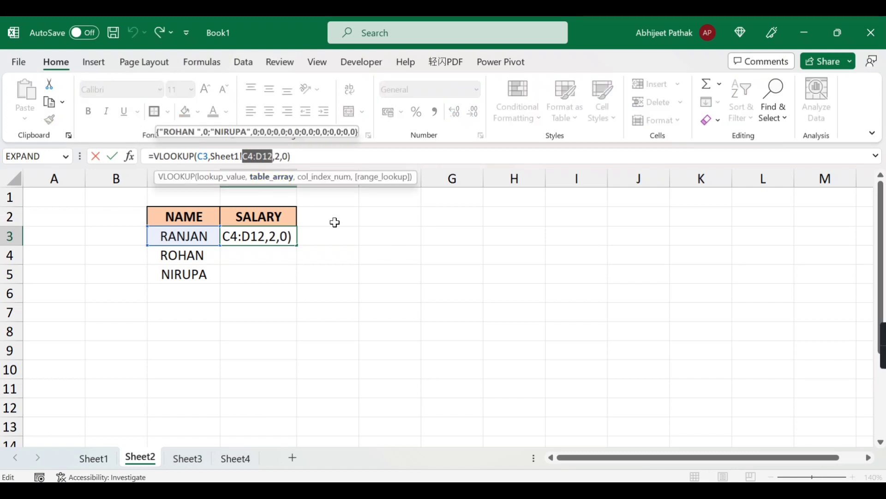
key(F4)
key(Return)
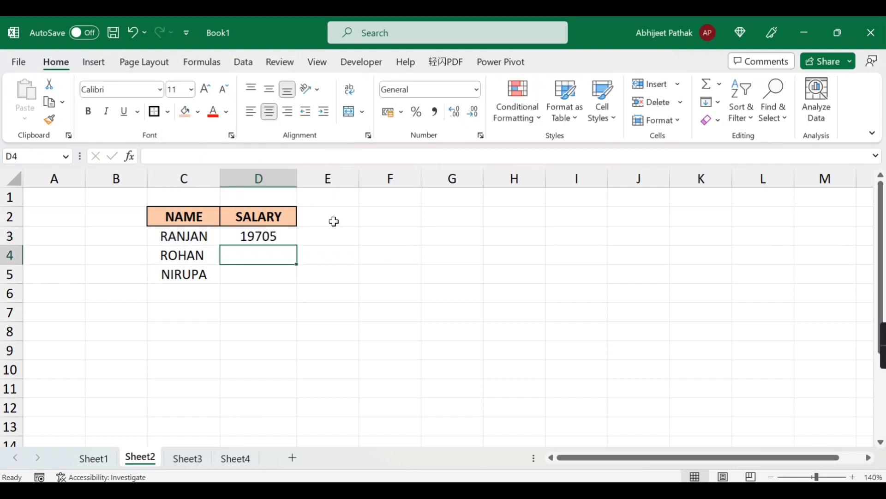
click(290, 239)
drag(296, 245, 299, 279)
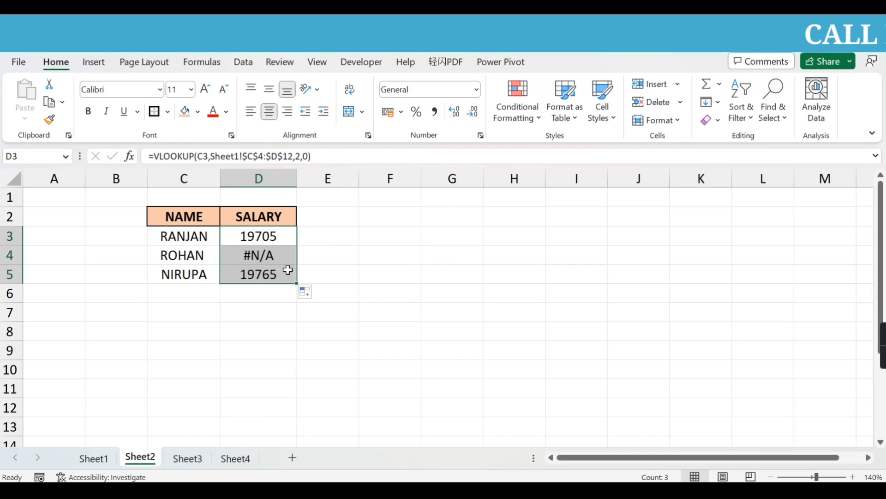
- Compare the name in Sheet2's C4 with Sheet1's C10, and check the salary lookups in Sheet2's D3 and D4
click(259, 255)
click(194, 255)
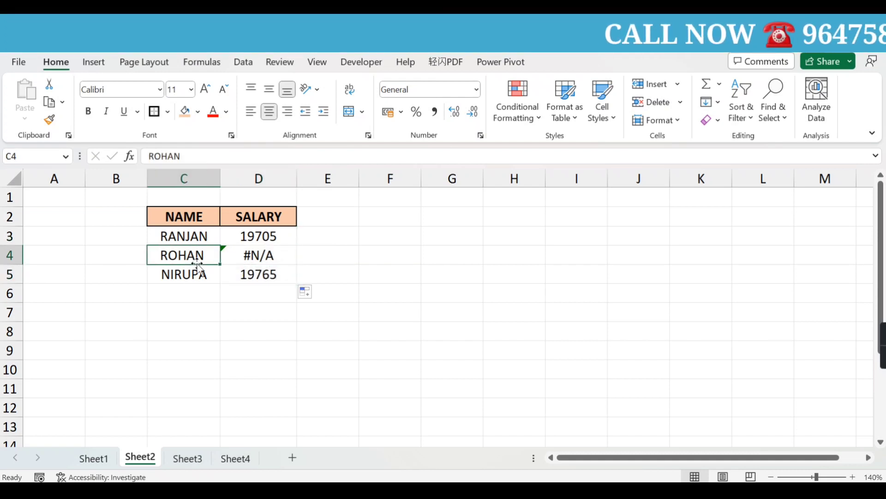
click(97, 457)
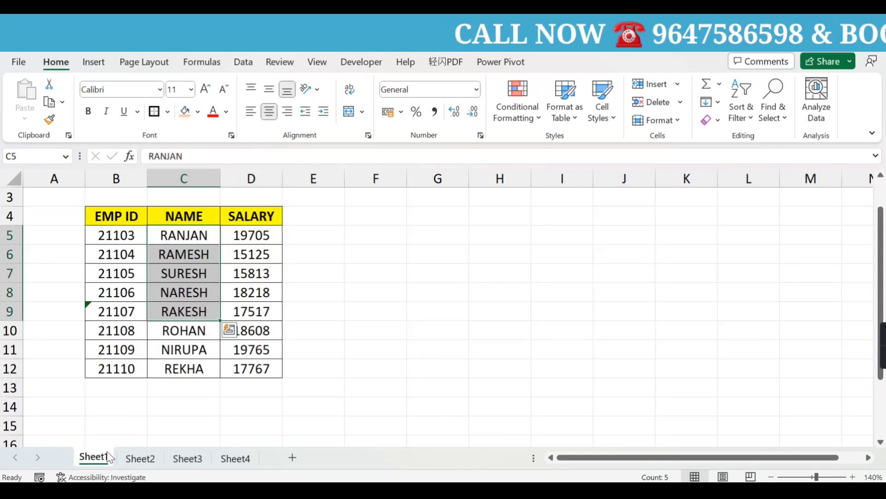
click(191, 283)
click(185, 330)
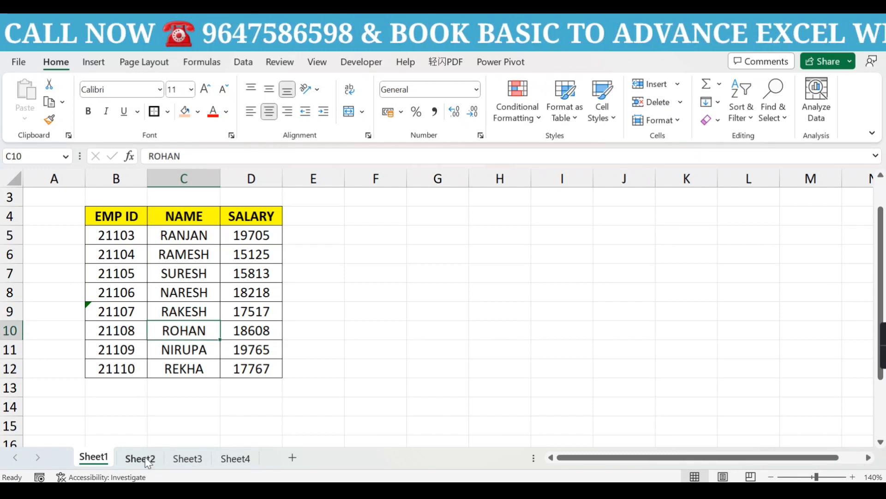
click(140, 458)
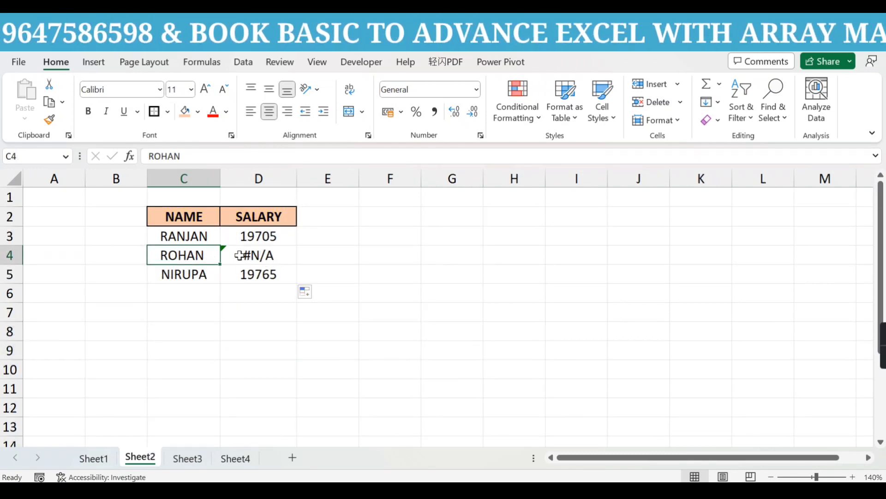
click(255, 238)
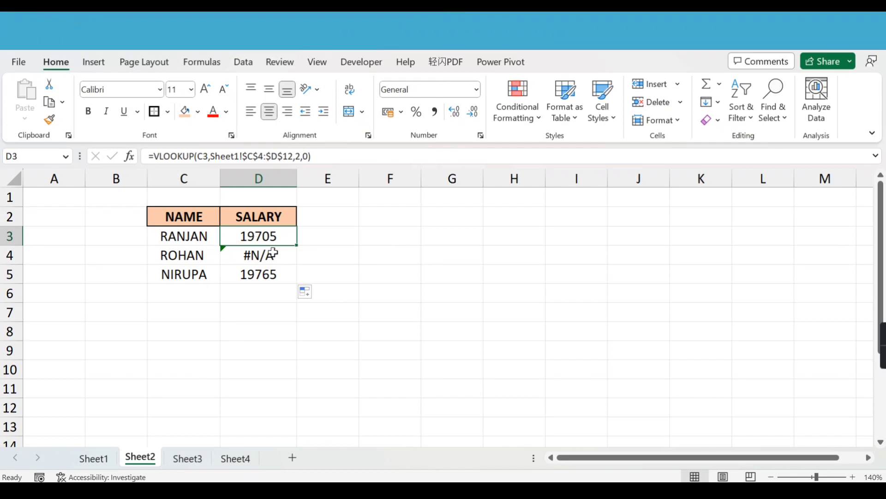
click(272, 253)
click(190, 255)
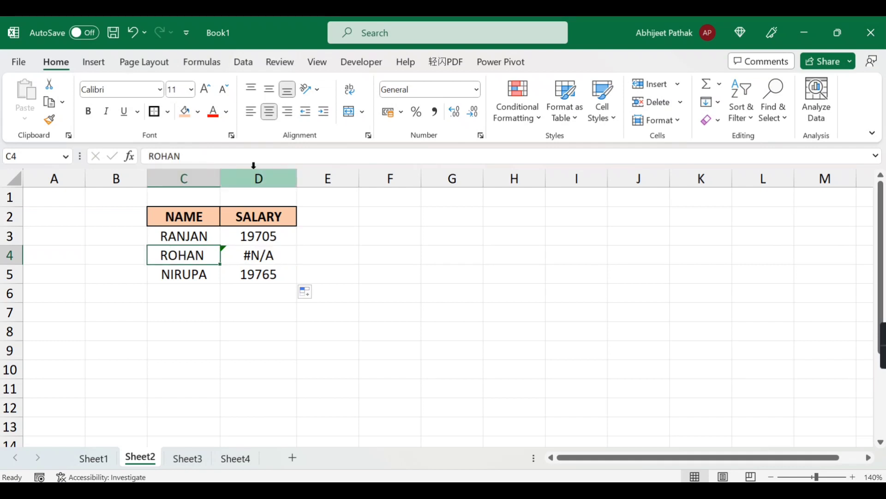
- Remove the trailing space after the name in Sheet2's C4, and undo the removal
click(177, 156)
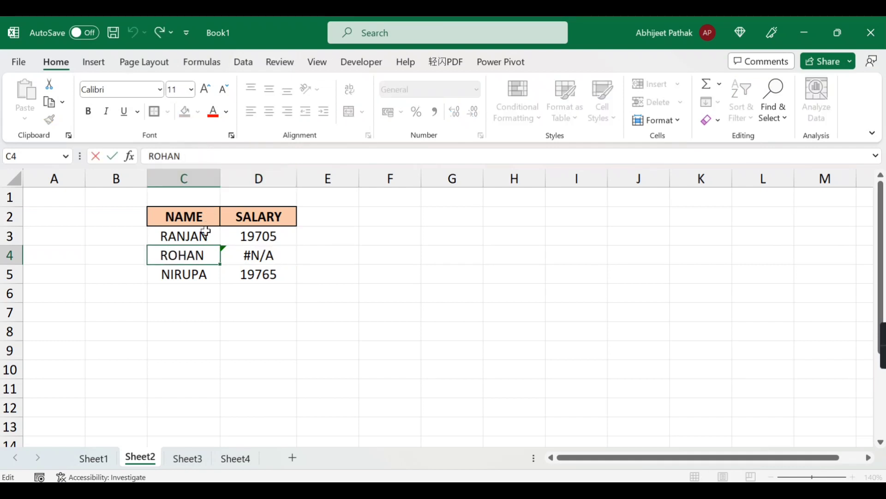
click(207, 234)
click(194, 156)
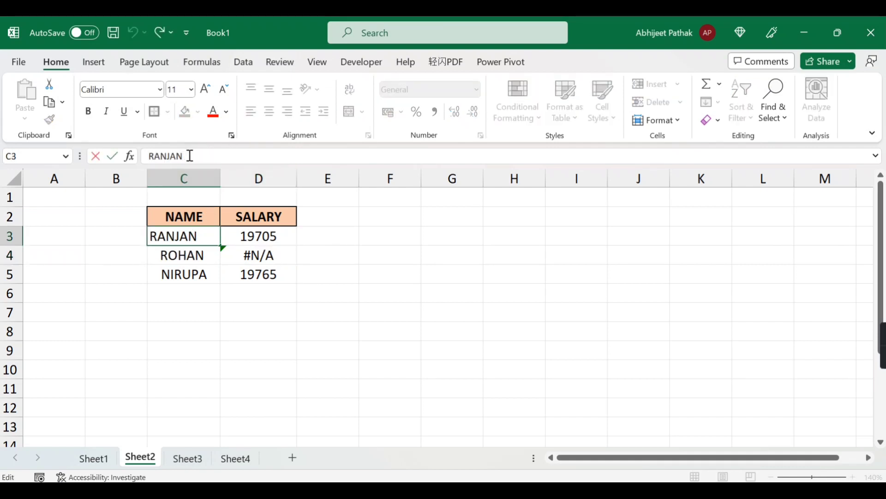
click(203, 252)
click(241, 156)
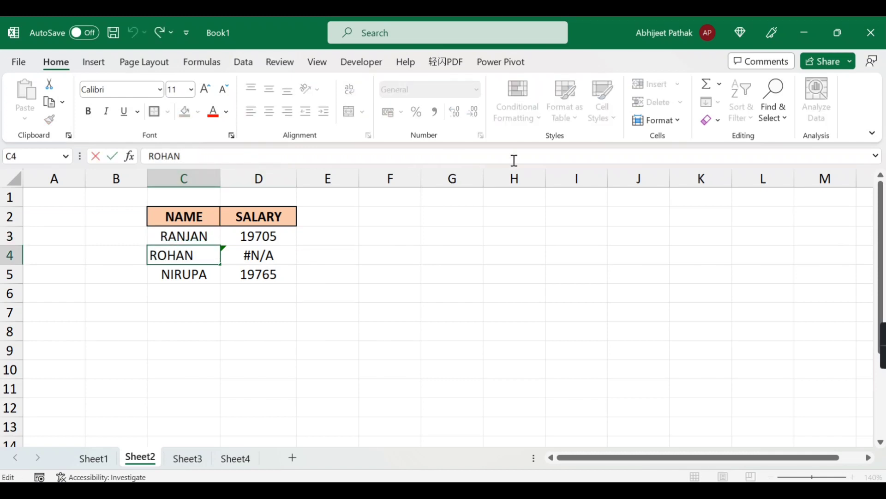
key(Return)
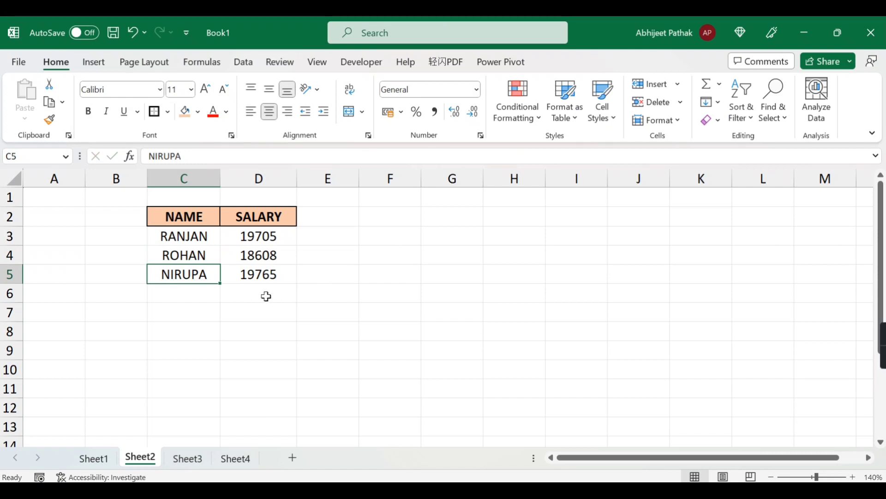
click(201, 255)
key(ctrl+z)
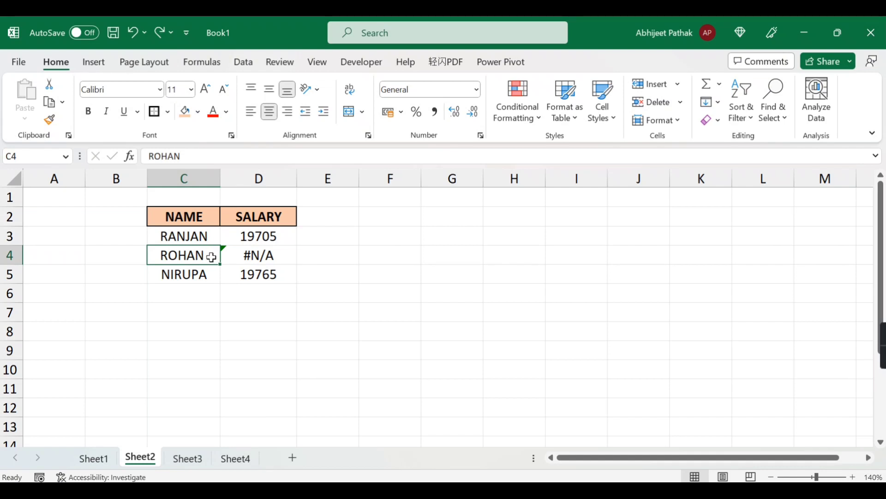
- Add a trailing space after the name in Sheet1's C10, check the lookup on Sheet2, and undo the change
click(109, 457)
click(216, 157)
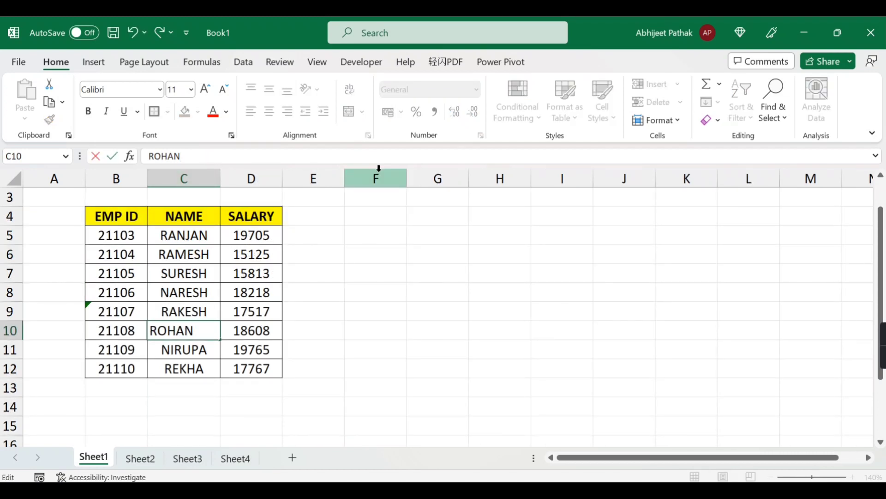
key(Return)
click(138, 458)
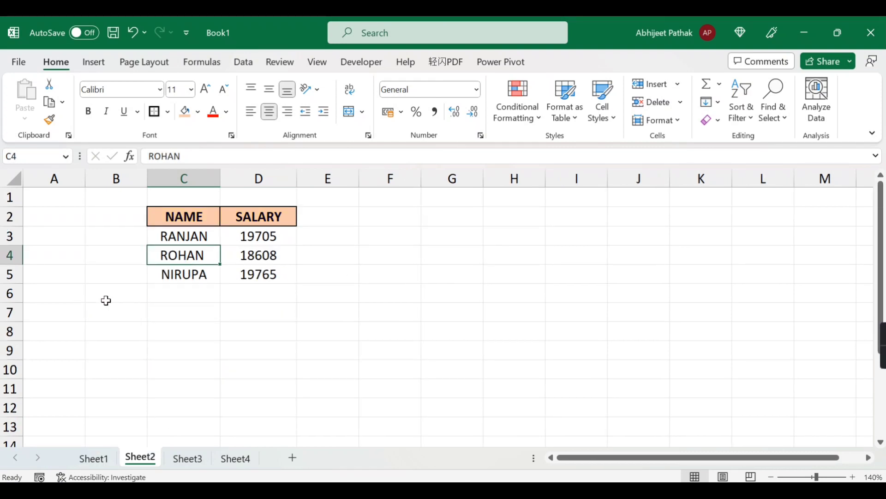
key(ctrl+Page_Up)
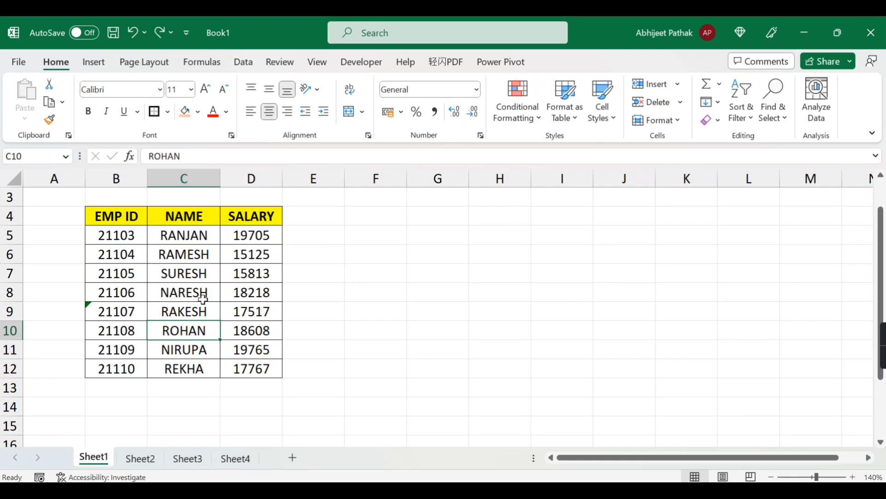
click(140, 458)
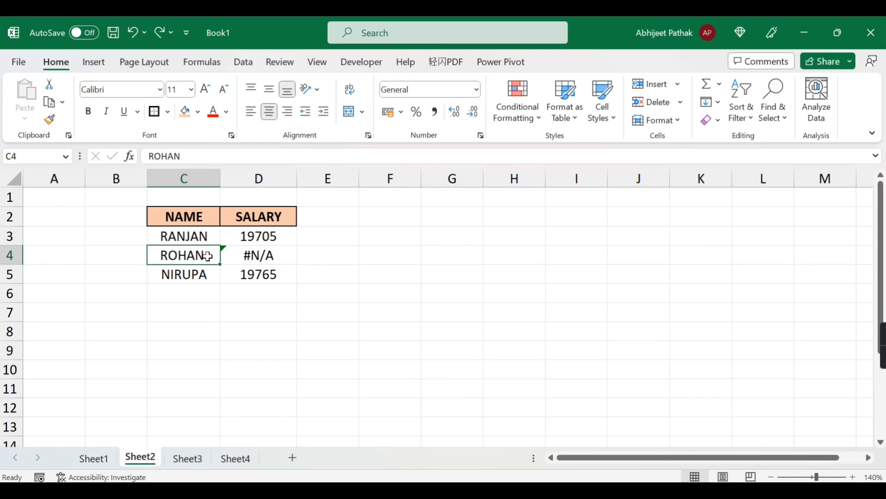
drag(209, 236, 205, 273)
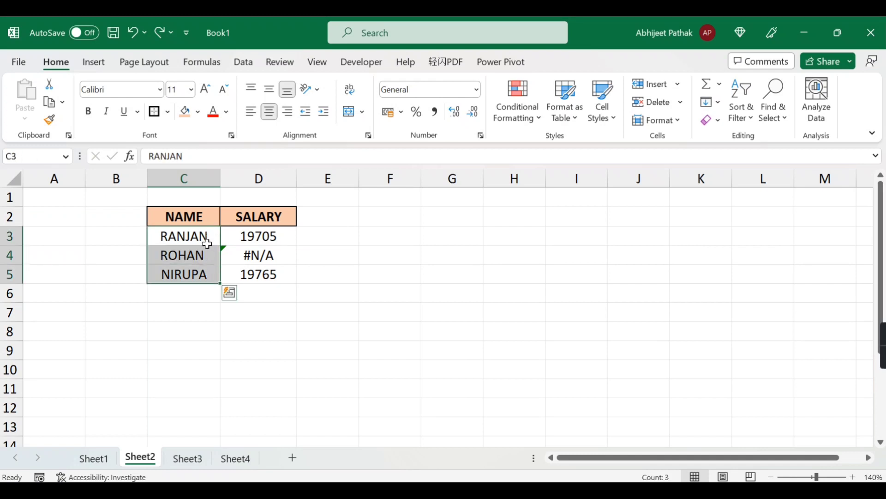
drag(206, 239, 205, 276)
click(203, 231)
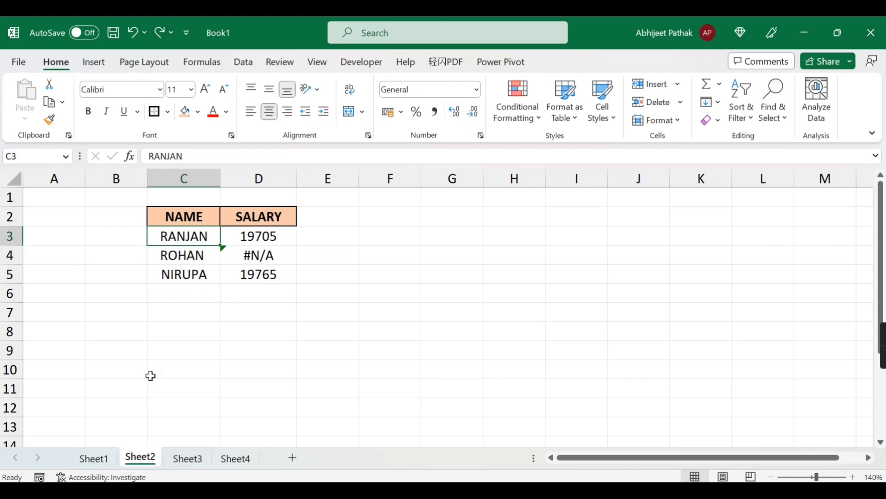
- Add a trailing space after the name in Sheet1's C5
click(95, 458)
click(188, 237)
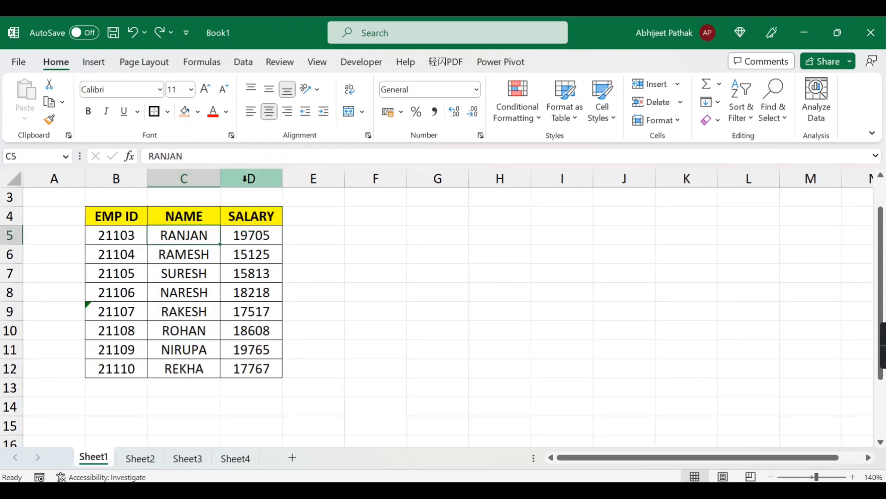
key(F2)
drag(287, 195, 258, 217)
click(167, 243)
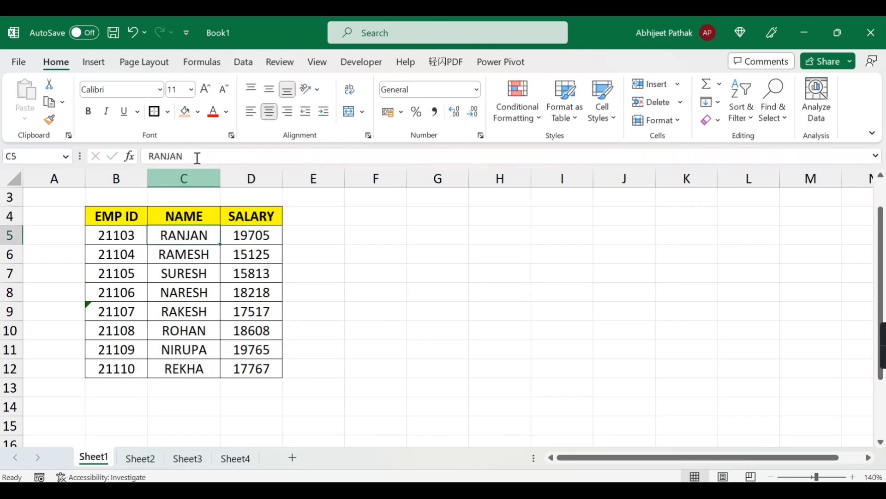
click(210, 154)
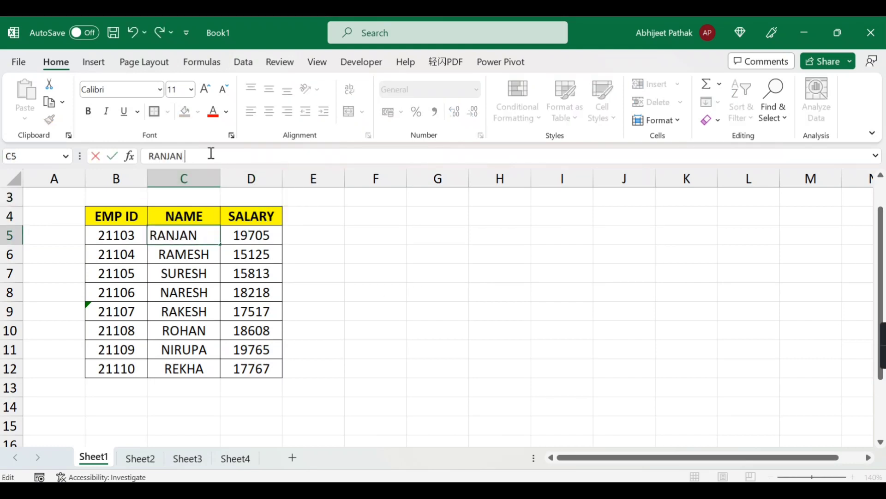
key(Return)
- Check the salary lookup in Sheet2's D3 and the name in C4 for the effect of extra spaces
click(141, 457)
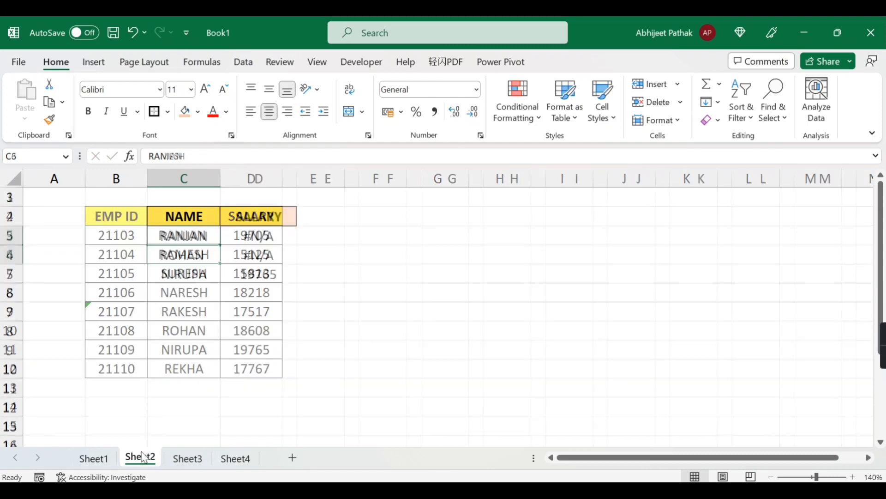
click(277, 239)
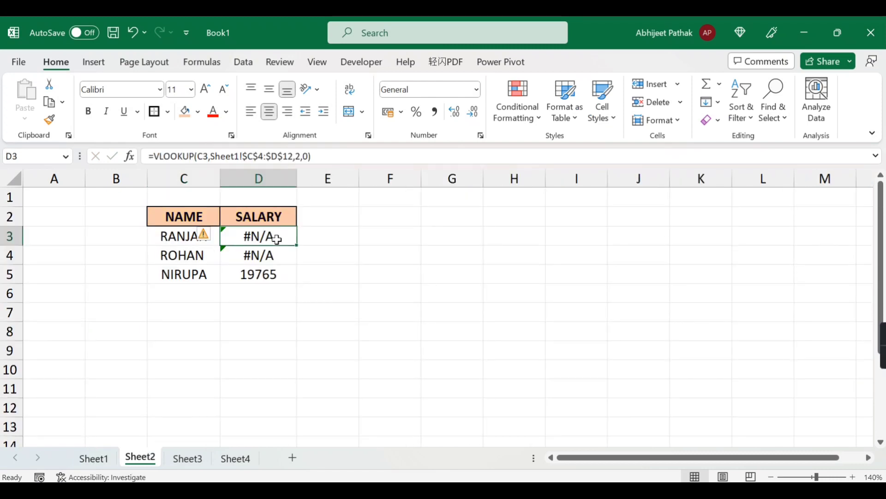
click(203, 257)
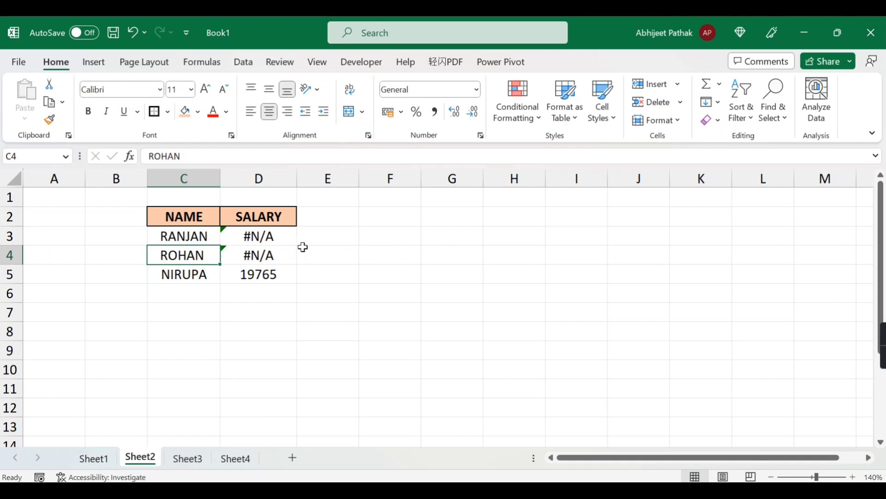
click(264, 236)
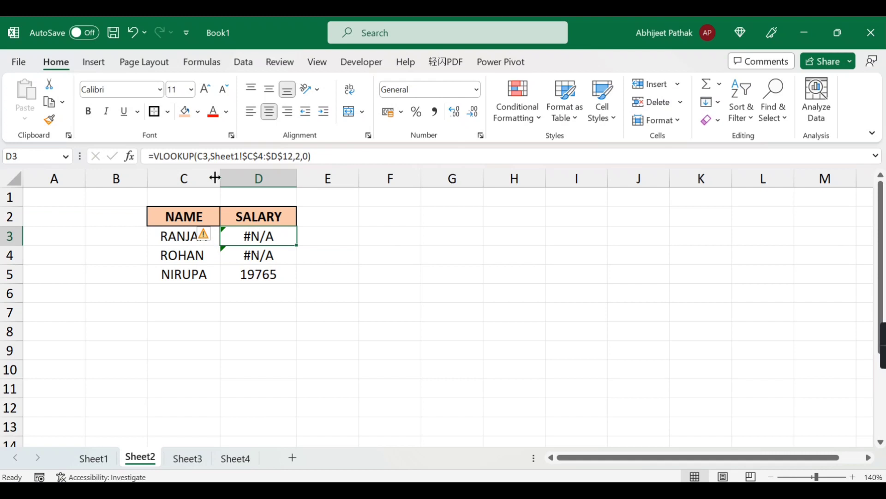
click(202, 157)
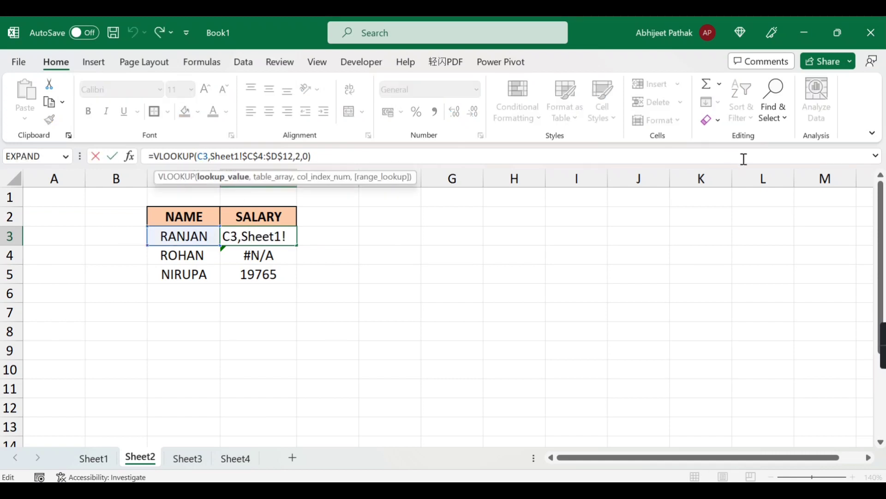
text(TRIM)
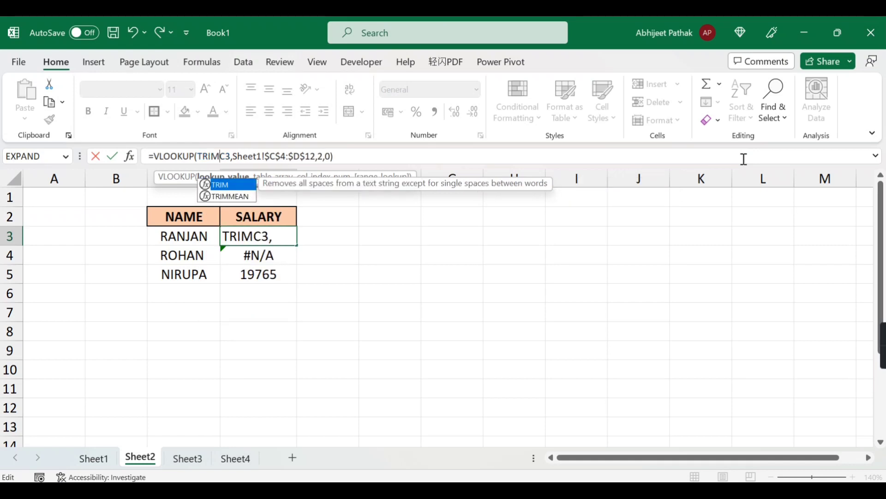
text(()
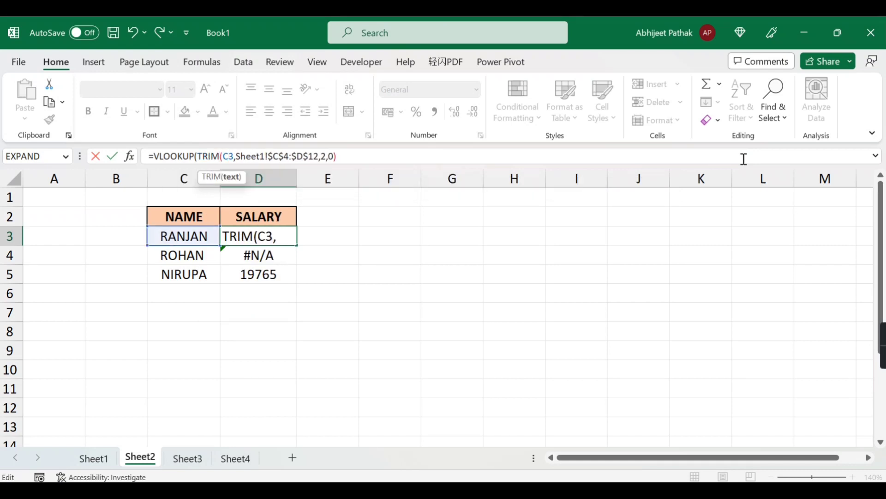
key(Right)
key(Right)
text())
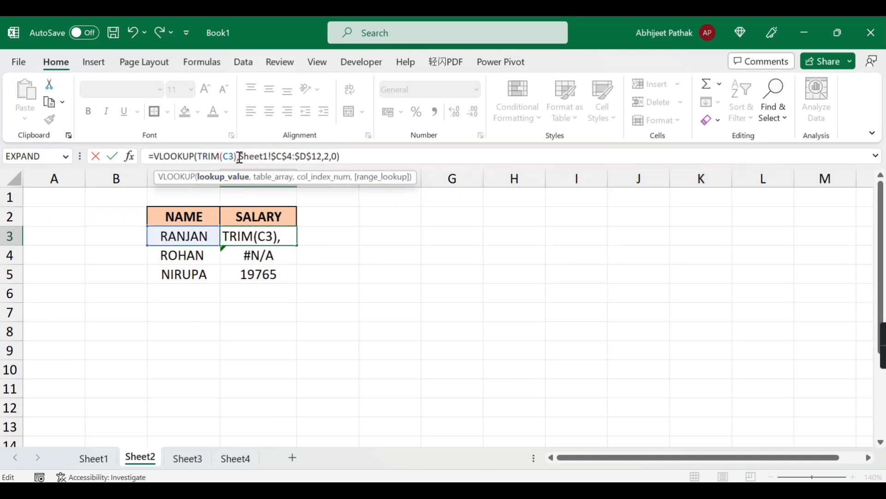
key(Right)
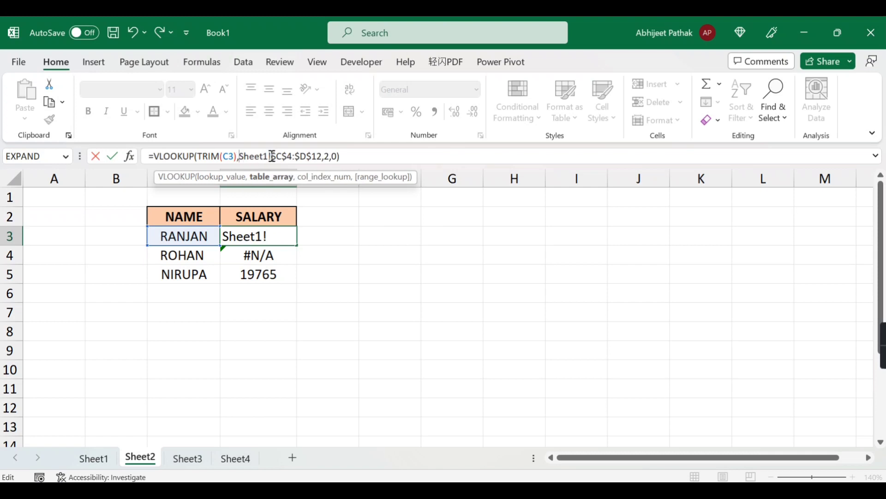
click(273, 156)
text(TRIM)
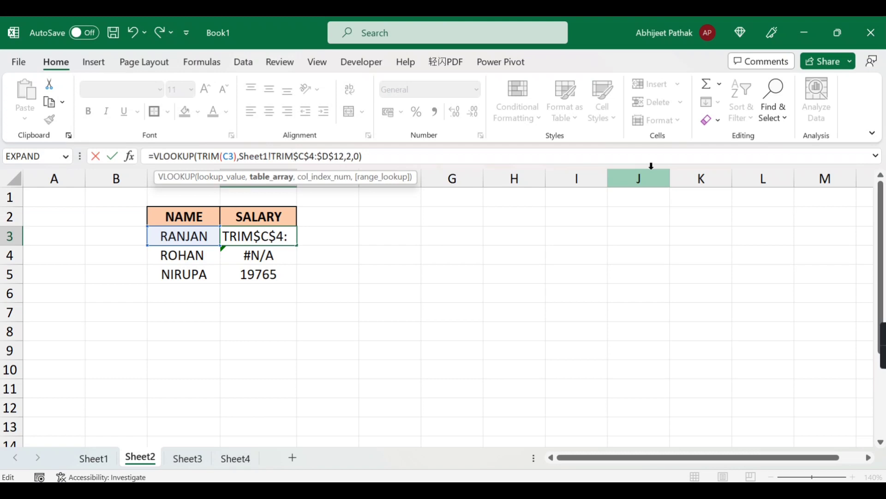
text(()
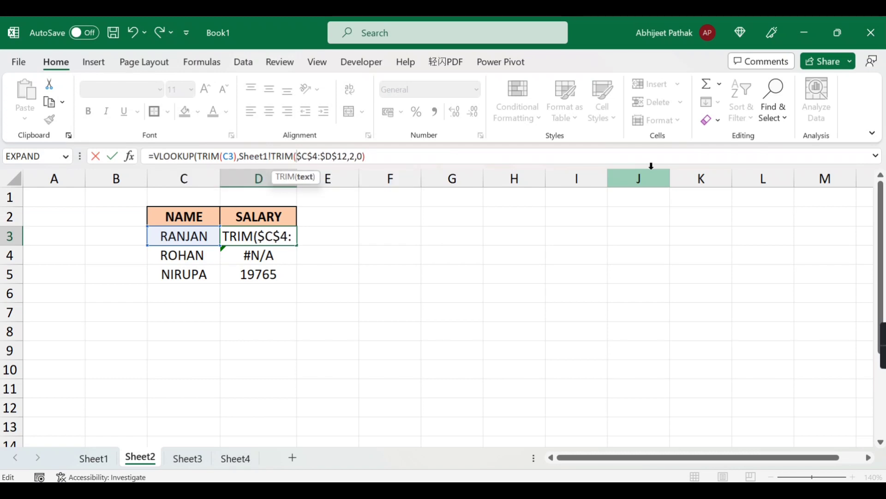
key(Right)
key(Right)
key(Right)
key(Right)
key(Right)
key(Right)
key(Right)
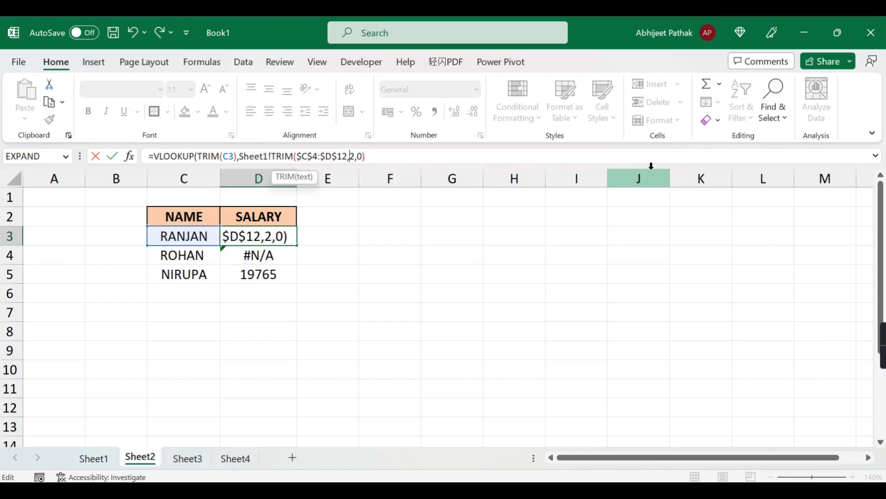
key(Left)
text())
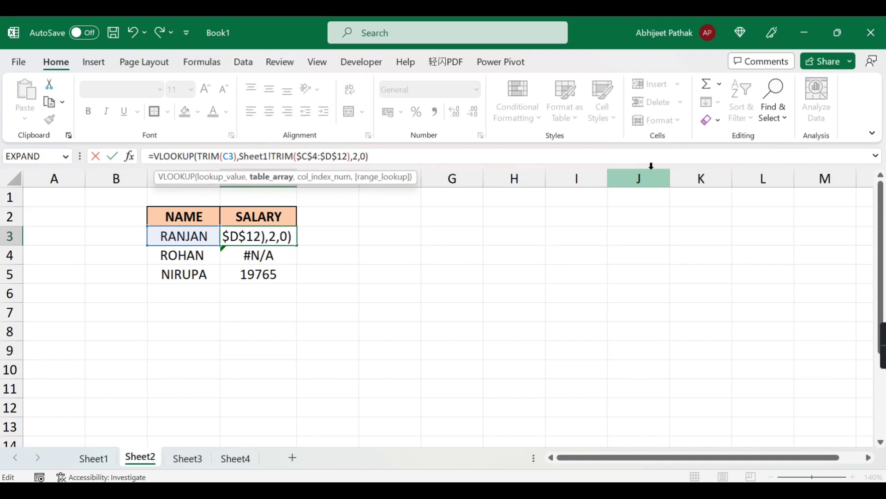
key(Return)
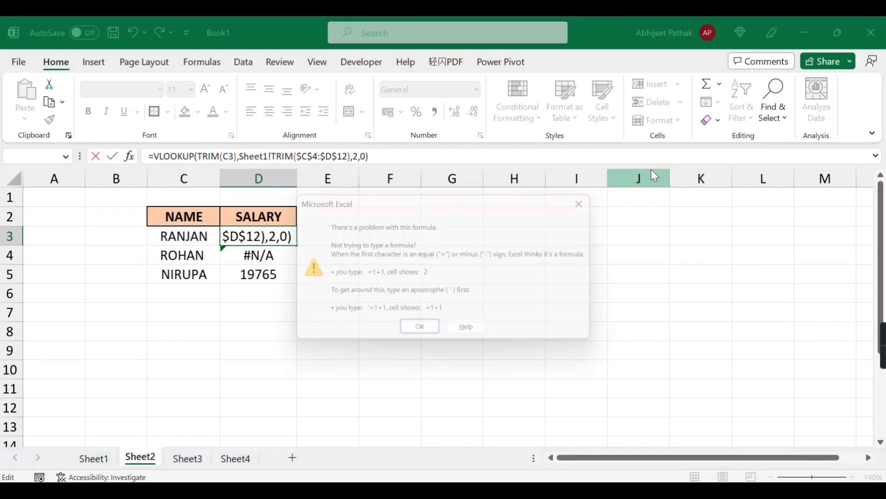
key(Escape)
key(Escape)
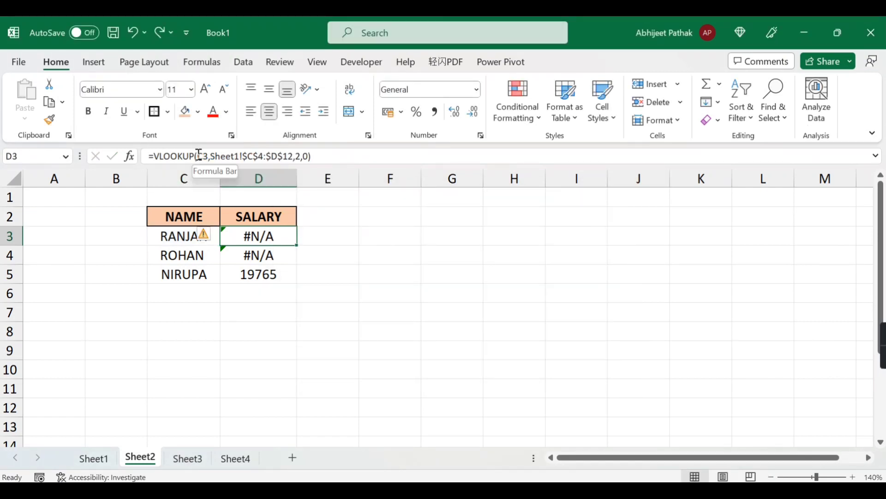
- Wrap the lookup value C3 in TRIM inside the VLOOKUP formula in Sheet2's D3
click(198, 156)
text(TR)
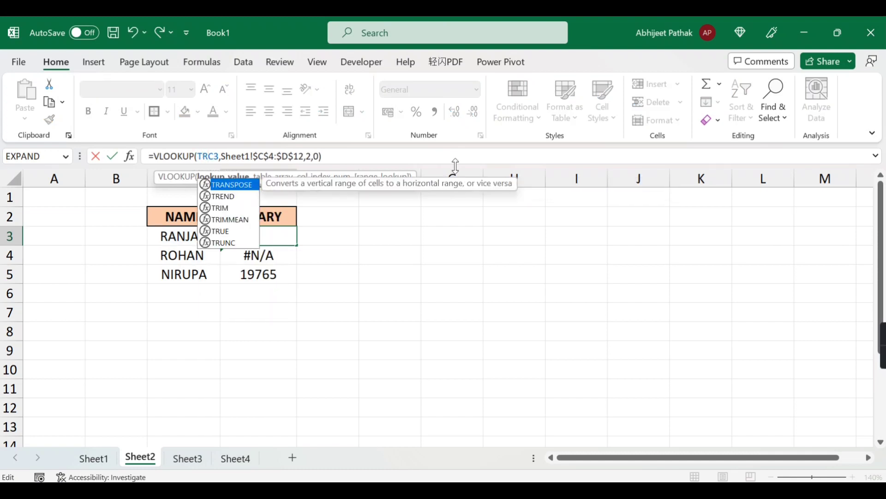
text(IM(C3)
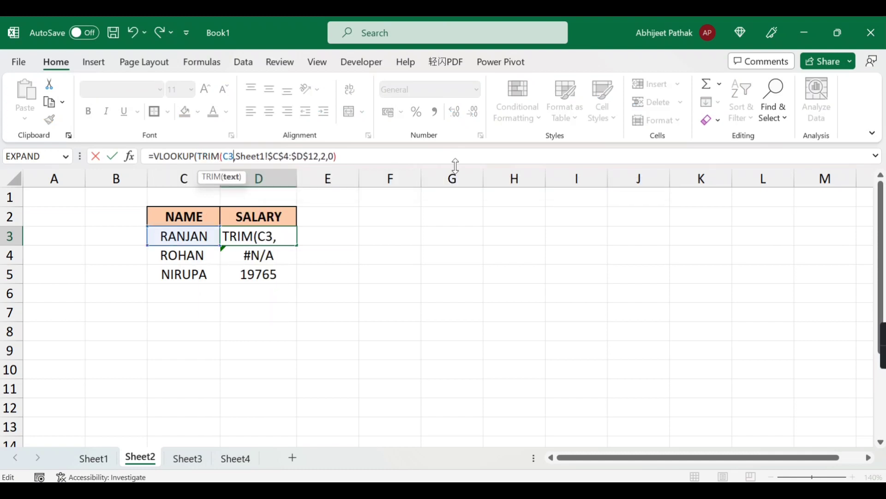
text())
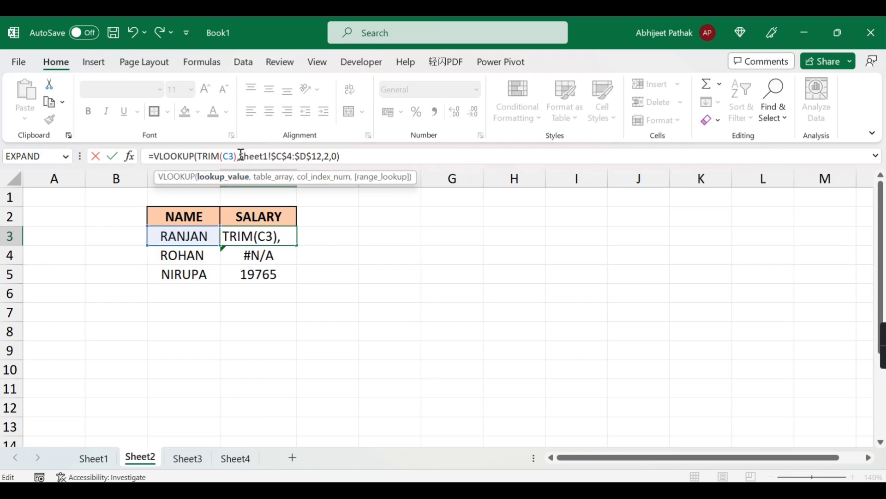
- Wrap the table range Sheet1!$C$4:$D$12 in TRIM within D3's VLOOKUP and fill the formula down to D5
click(241, 156)
text(TRIM)
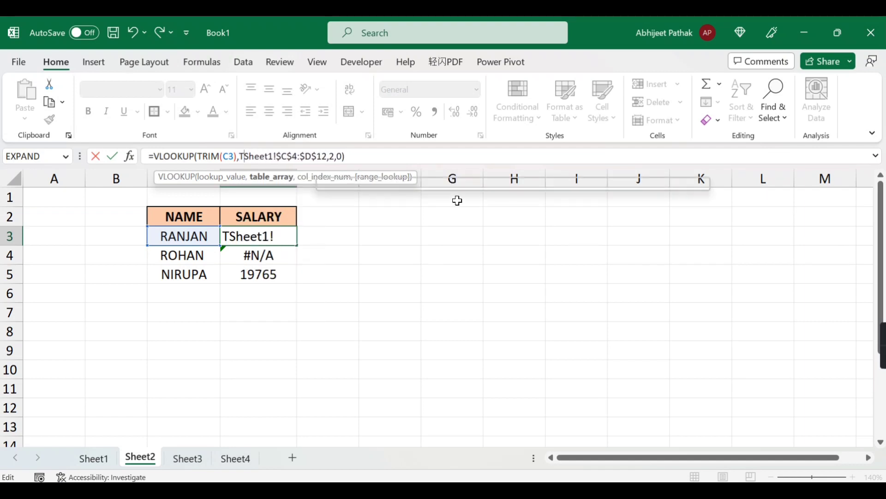
key(Right)
key(Right)
key(Right)
key(Right)
key(Right)
key(Right)
key(Right)
key(Right)
key(Right)
key(Right)
key(Right)
key(Right)
key(Right)
key(Right)
key(Right)
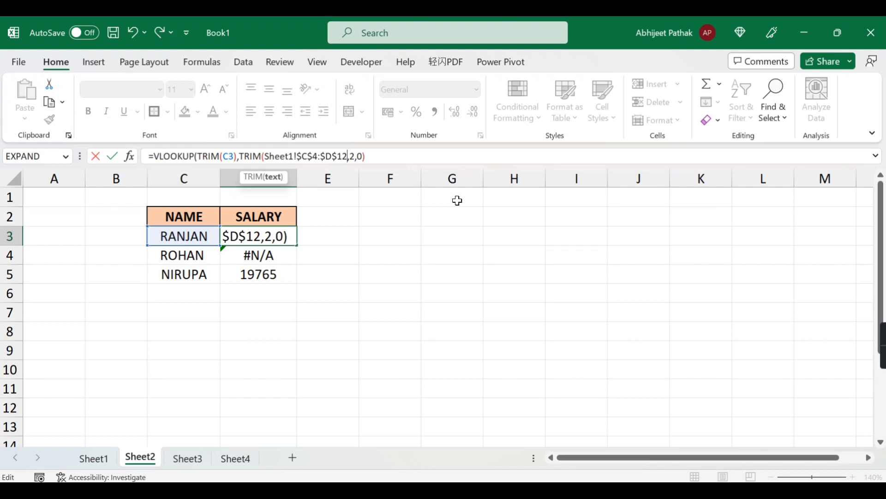
text())
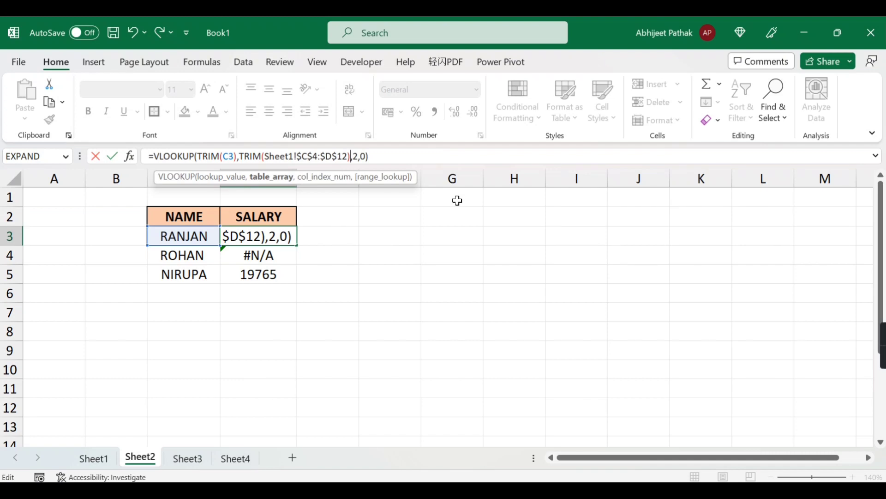
key(Return)
key(Up)
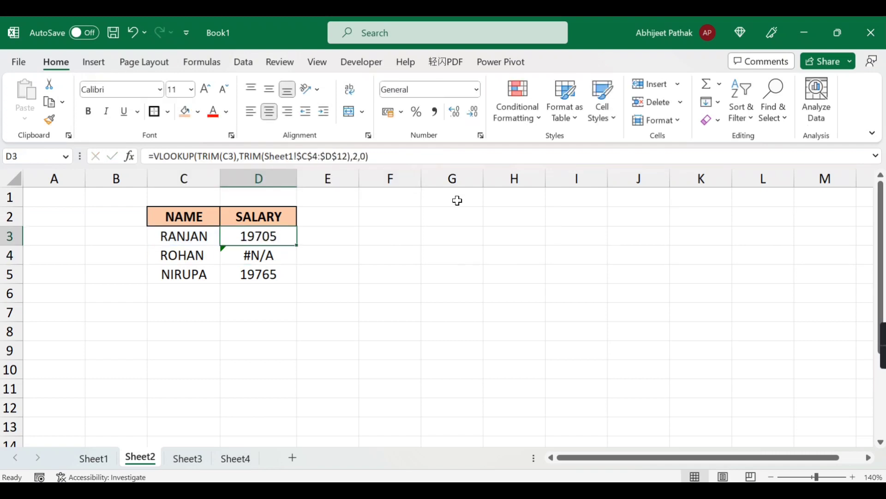
drag(297, 245, 297, 283)
- Inspect the name in Sheet2's C4 for a trailing space without changing it
click(208, 257)
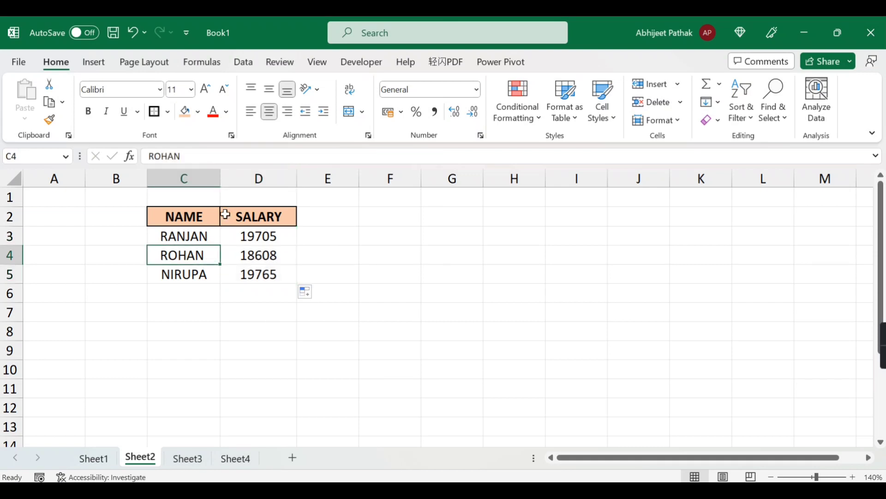
click(185, 156)
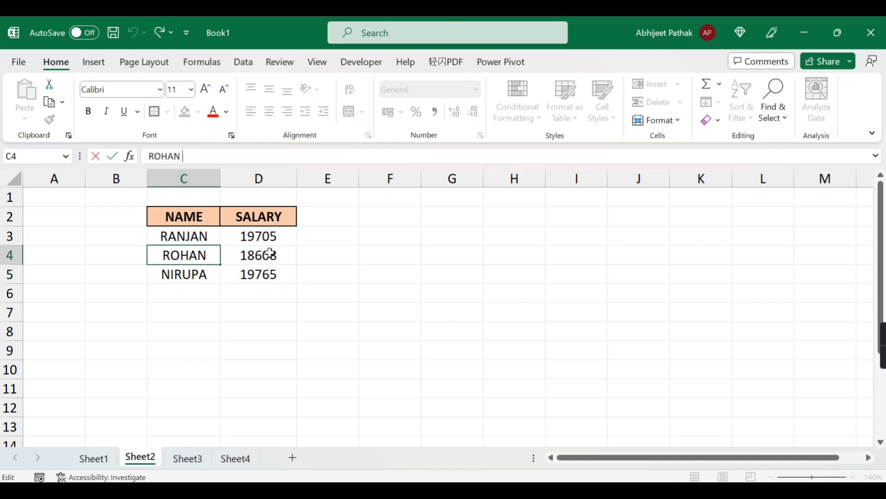
key(Escape)
- Enter =TRIM(C4) in cell E4 of Sheet2
click(332, 259)
text(=T)
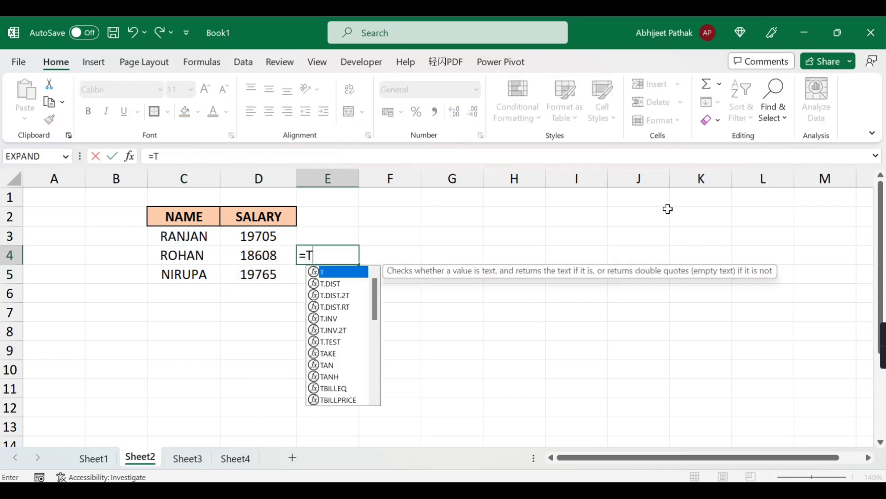
text(IRI)
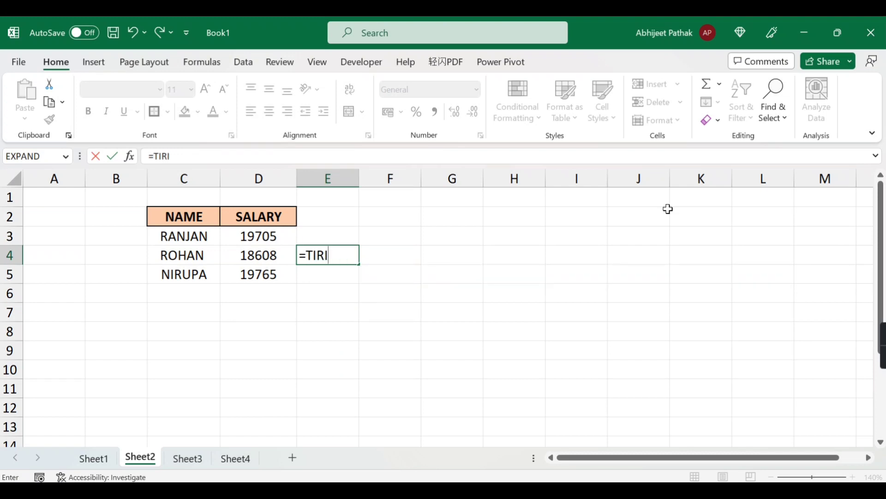
key(BackSpace)
key(BackSpace)
key(BackSpace)
text(RI)
key(Tab)
key(Left)
key(Left)
key(Left)
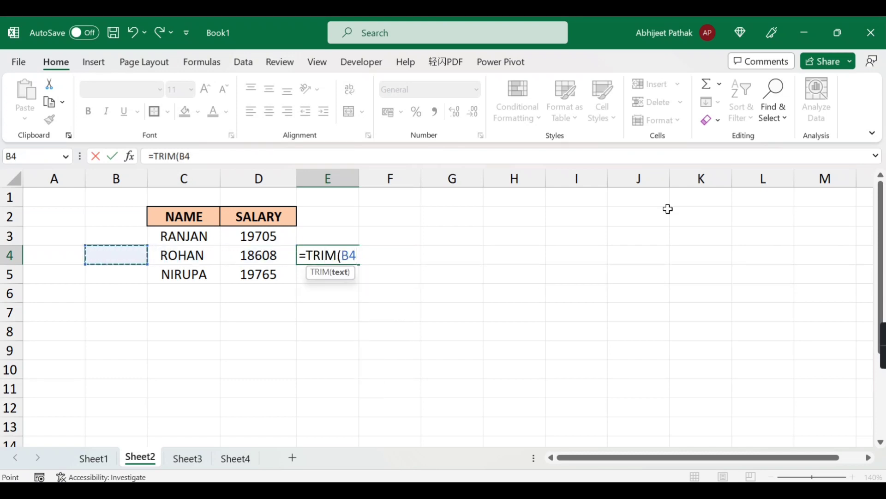
key(Right)
text())
key(Return)
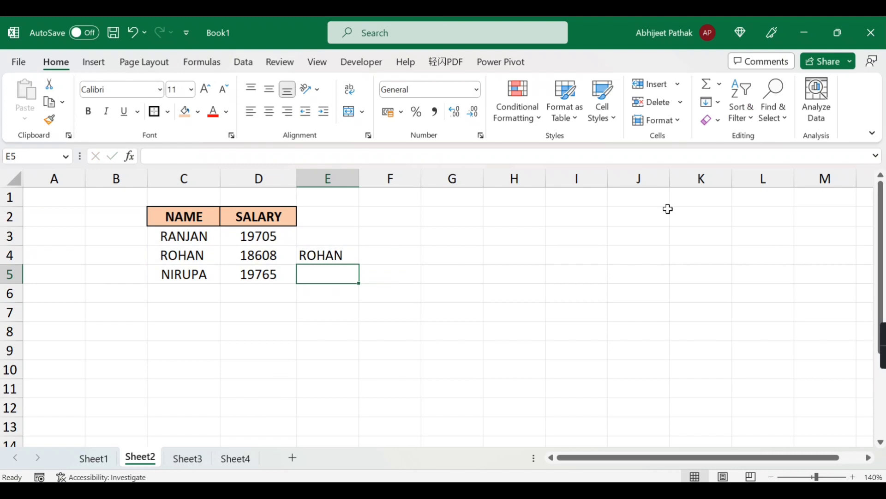
- Copy the TRIM result in E4, paste it into F4 as values only, and check the pasted text for trailing spaces
key(Up)
click(303, 156)
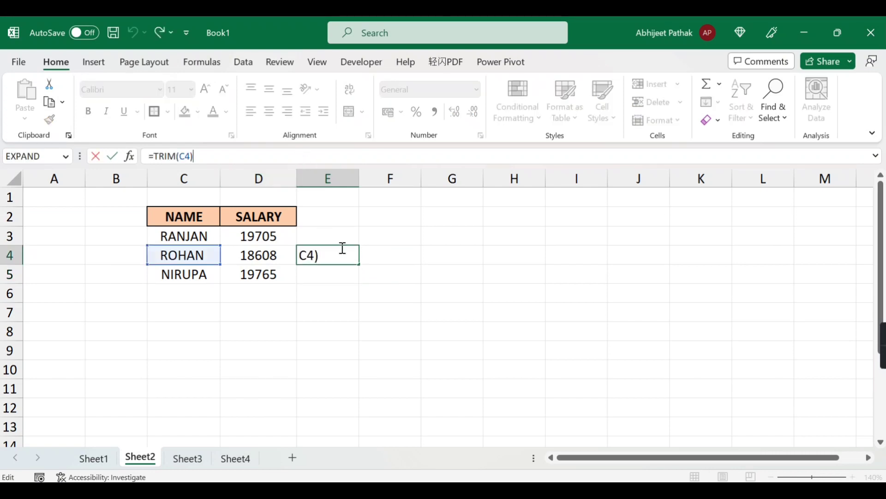
key(Escape)
key(ctrl+c)
click(398, 259)
right_click(401, 260)
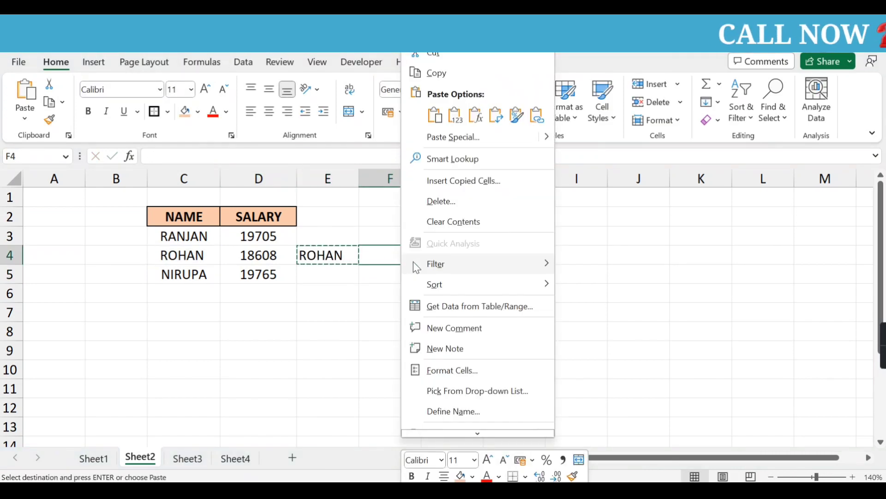
click(461, 141)
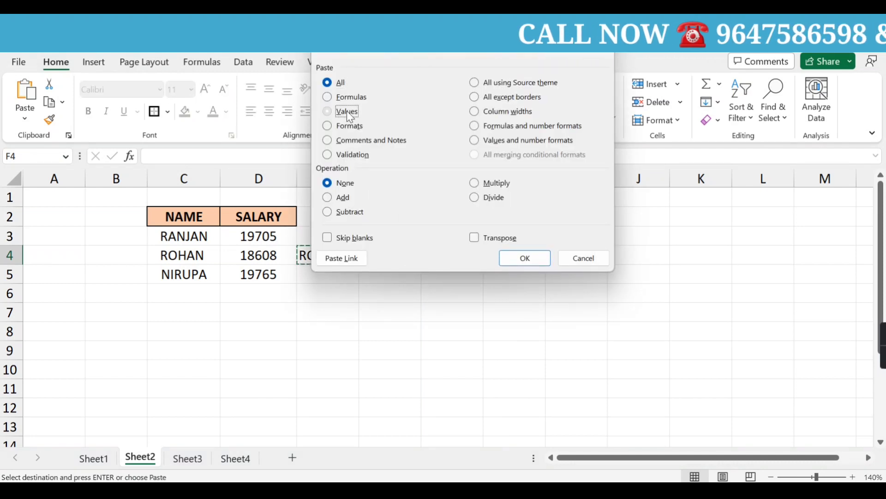
click(347, 110)
click(528, 257)
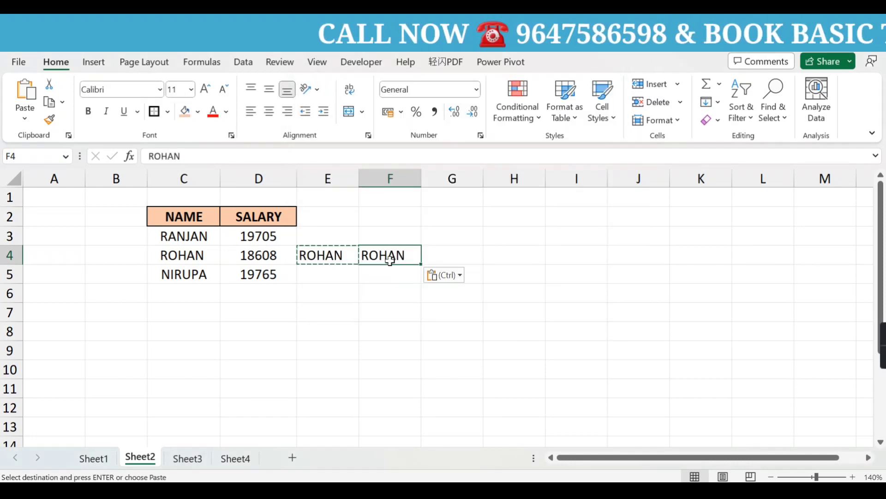
click(184, 157)
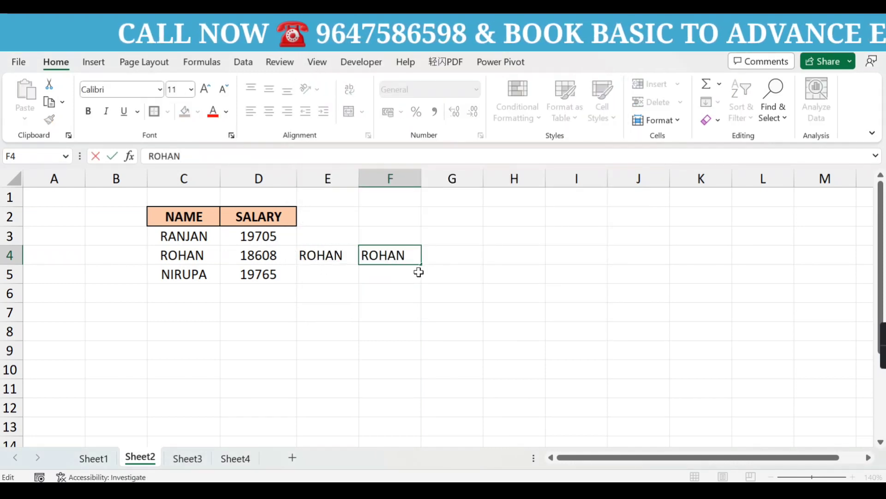
key(Escape)
click(228, 257)
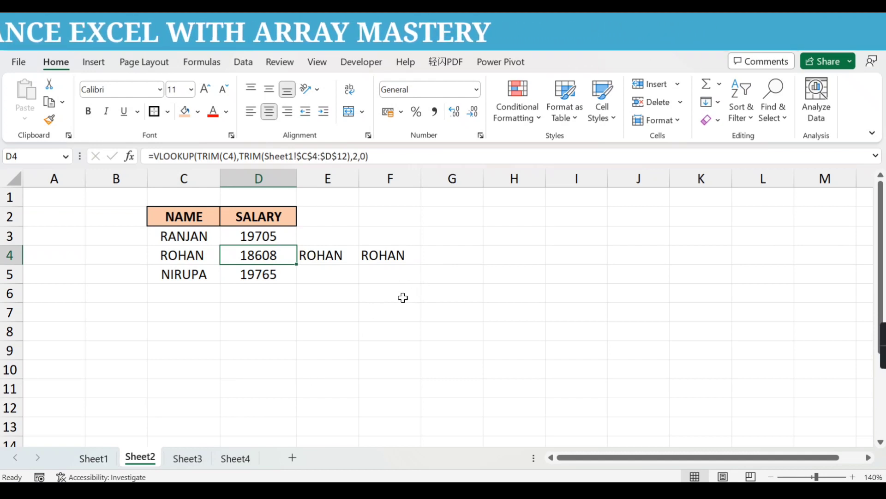
- Enter a sample full name in F6 with several spaces between the two words and autofit column F
click(402, 297)
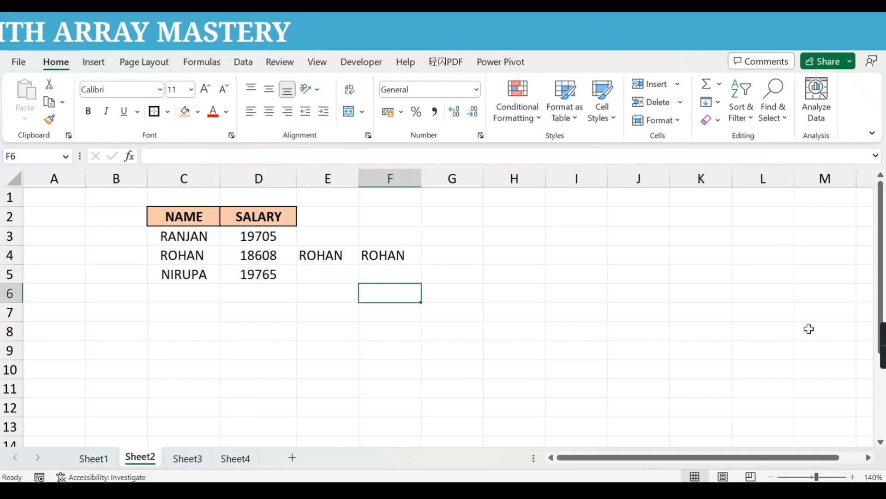
text(RAMESH KUMAR)
key(BackSpace)
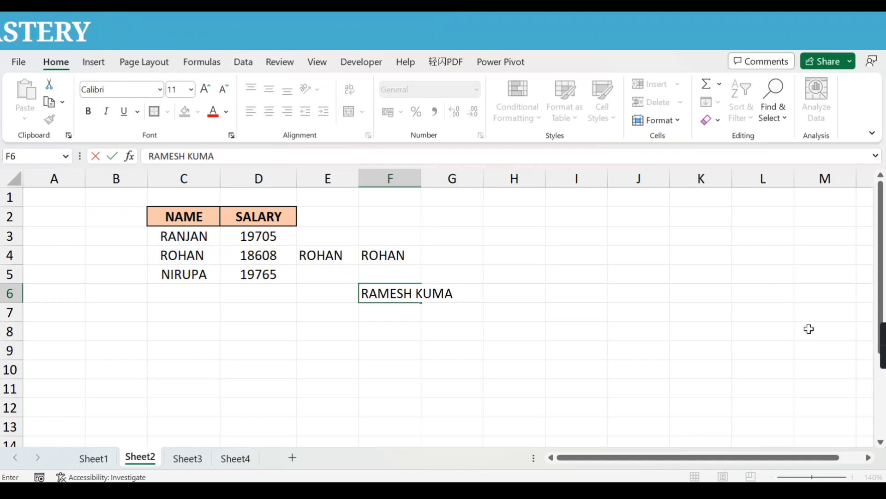
key(BackSpace)
key(BackSpace)
key(BackSpace)
key(BackSpace)
key(BackSpace)
text(KUMAR)
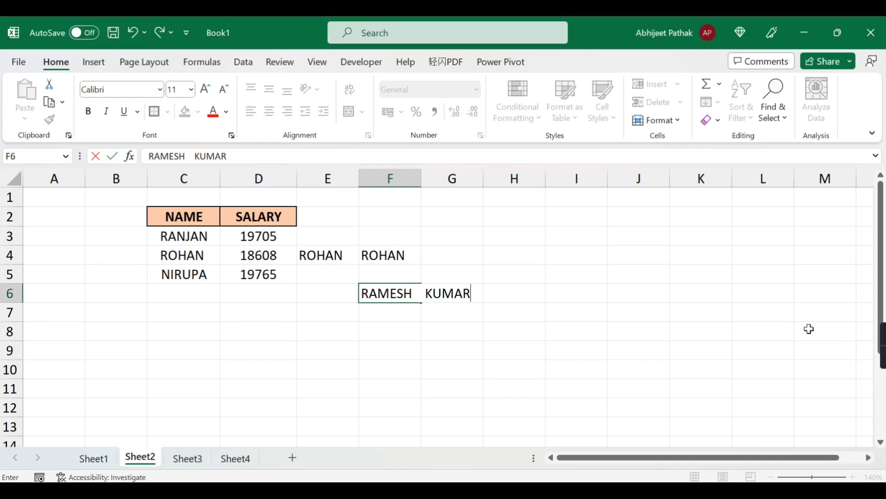
key(Tab)
double_click(421, 177)
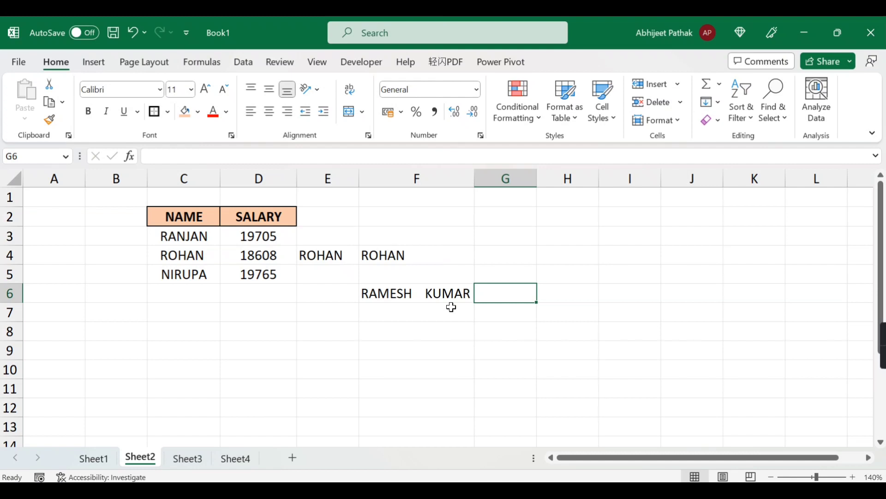
- Enter a sample first name with several leading spaces in F7
click(417, 315)
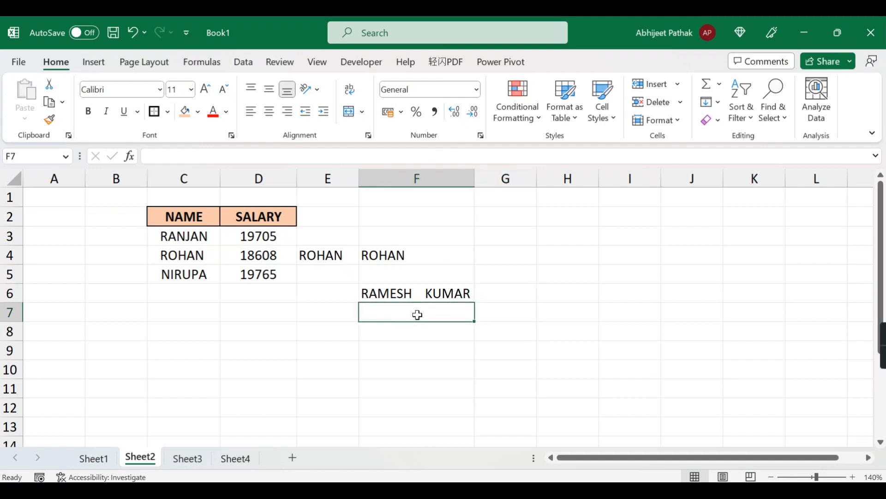
text(RAMESH)
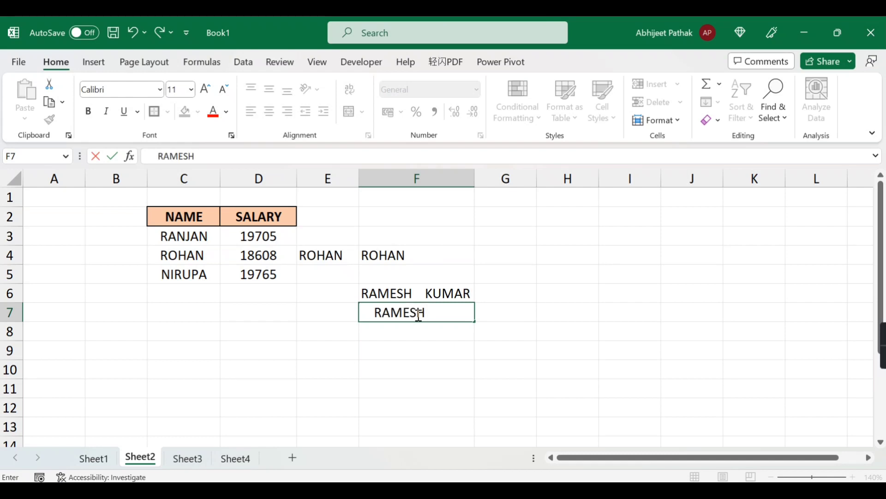
key(Return)
- Enter =TRIM(F6) in G6 and autofit column G
click(517, 300)
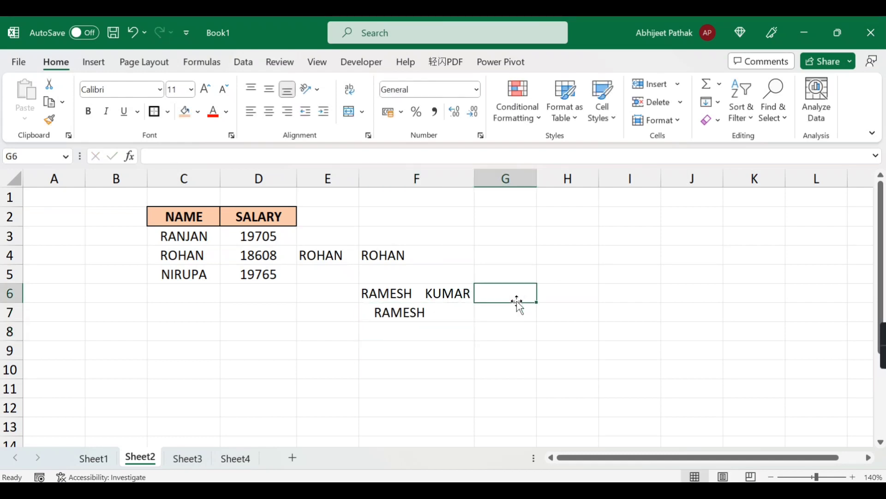
text(=TRIM()
key(Left)
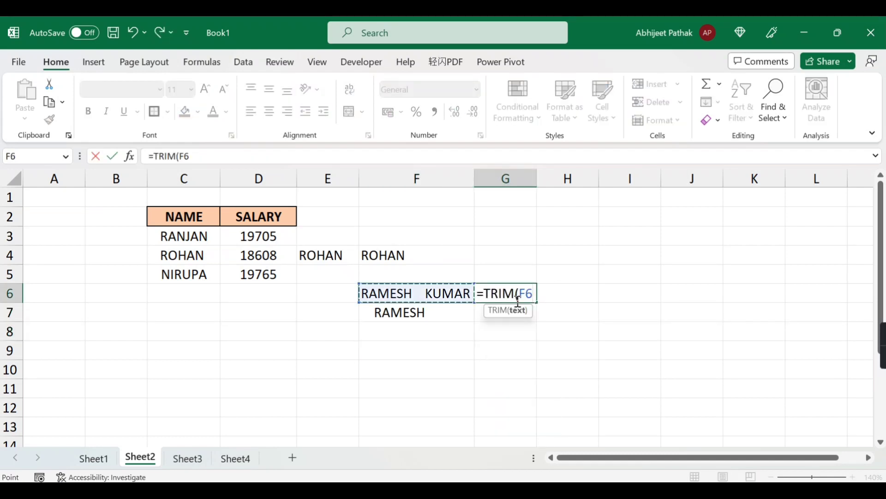
text())
key(Return)
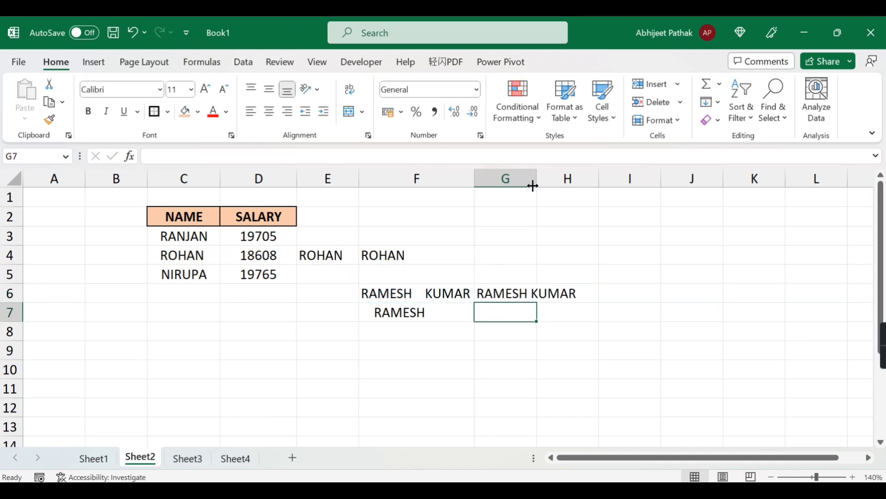
double_click(533, 186)
- Fill the TRIM formula from G6 down to G7 and check the copied formula
click(572, 298)
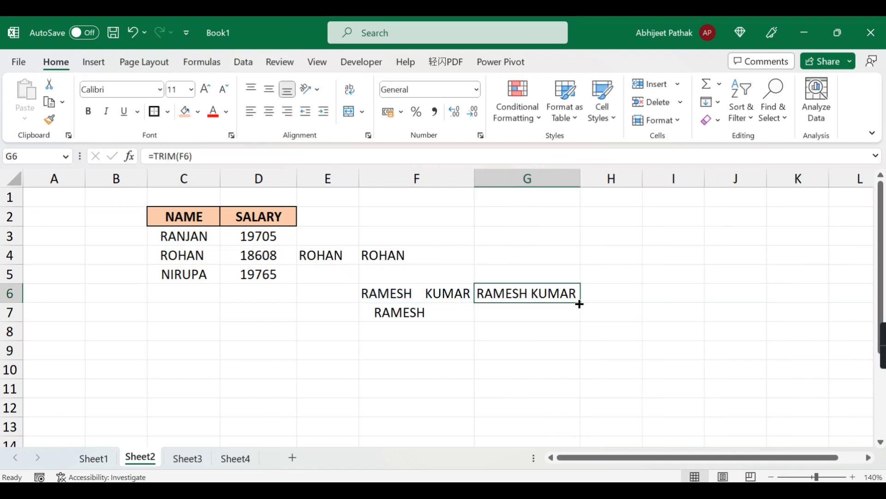
drag(579, 304, 582, 321)
click(511, 311)
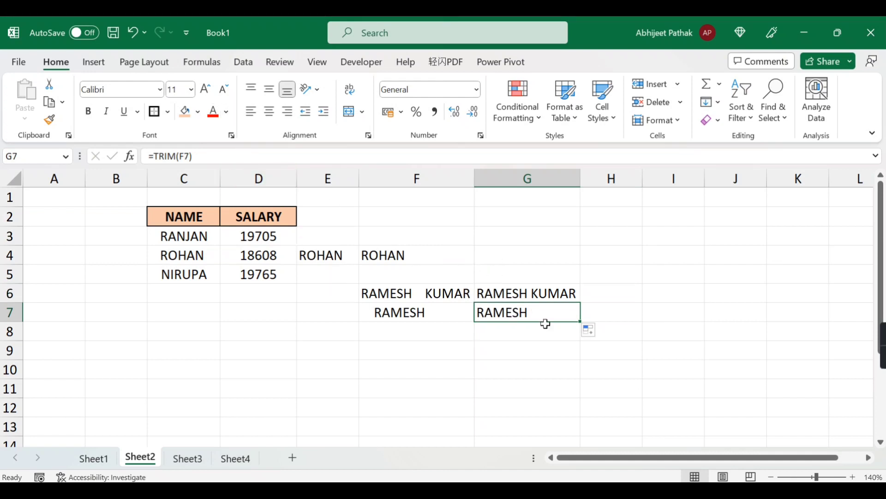
- Replace the TRIM formulas in G6:G7 with their values and check the text in both cells
drag(545, 324, 544, 298)
key(ctrl+c)
key(Right)
key(Left)
key(alt+e)
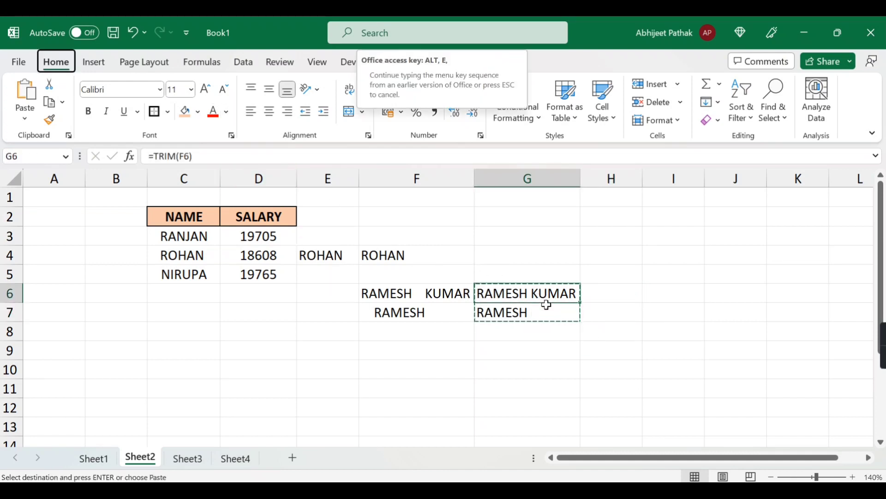
key(s)
key(v)
key(Return)
key(Escape)
click(285, 156)
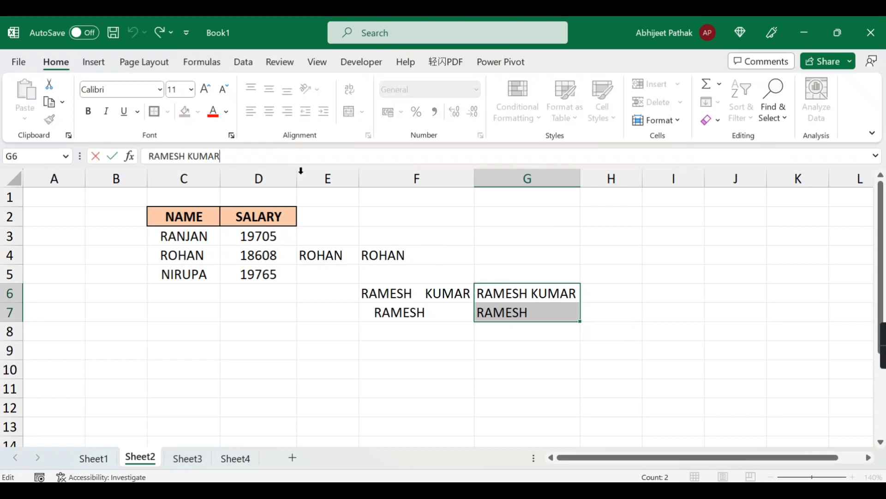
click(521, 312)
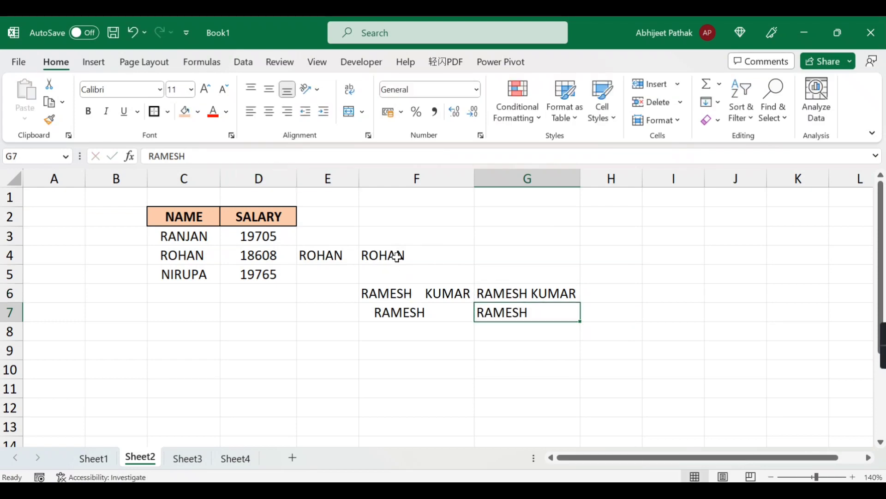
- Clear the practice entries from E4:G8 on Sheet2 and review the VLOOKUP formula in D3
drag(348, 255, 531, 331)
key(Delete)
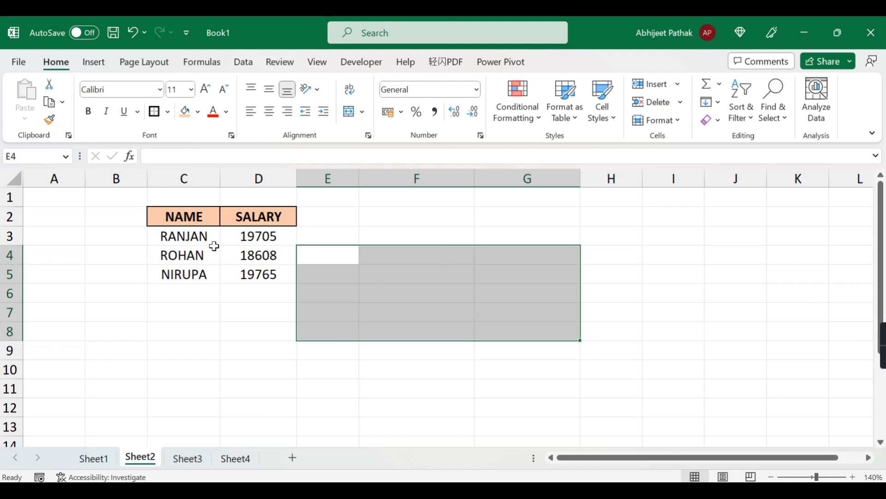
click(255, 239)
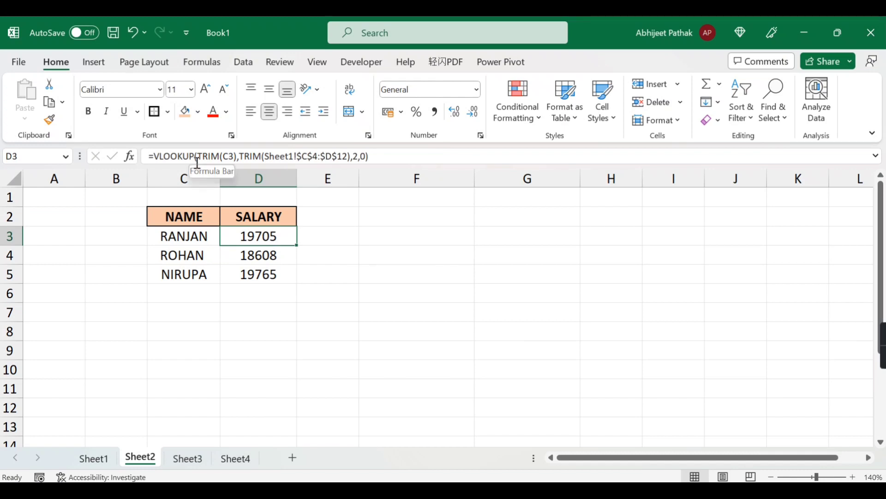
click(132, 236)
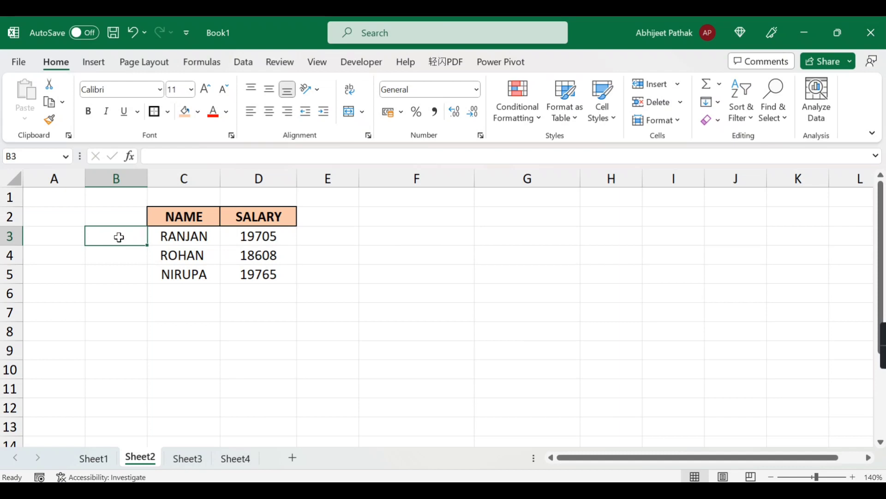
click(277, 240)
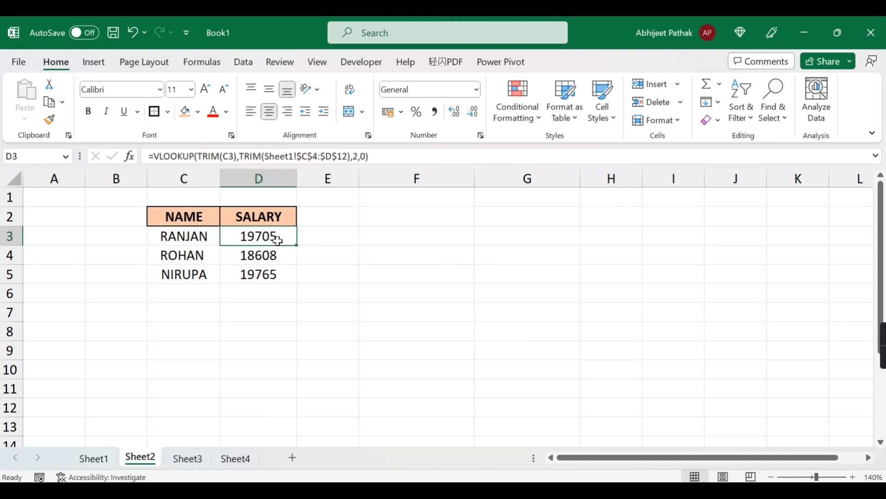